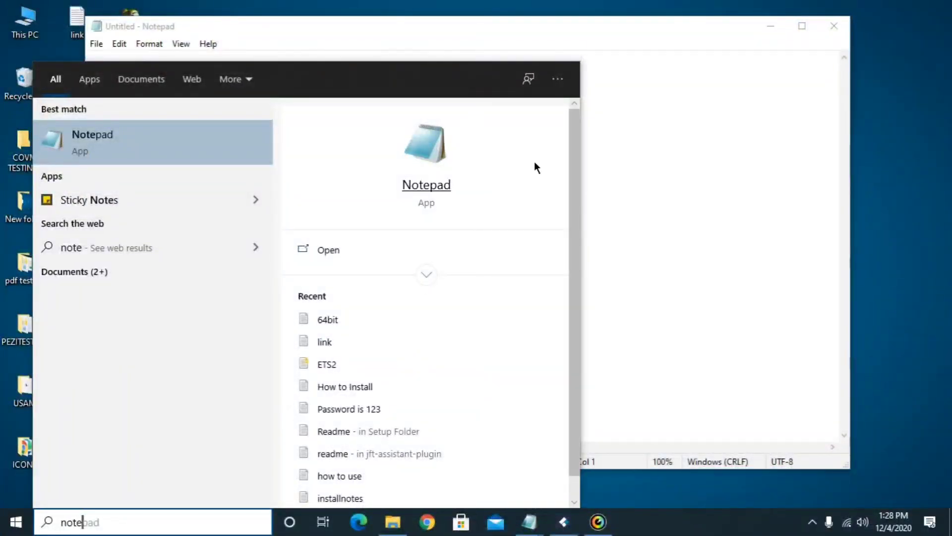
Launch Notepad and bring up the dialog for opening an existing file.
key(Return)
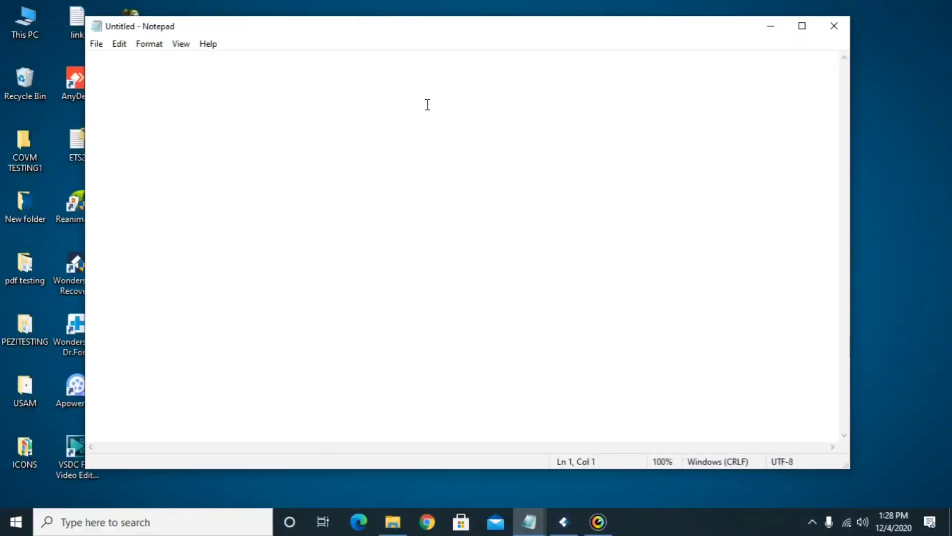
click(97, 45)
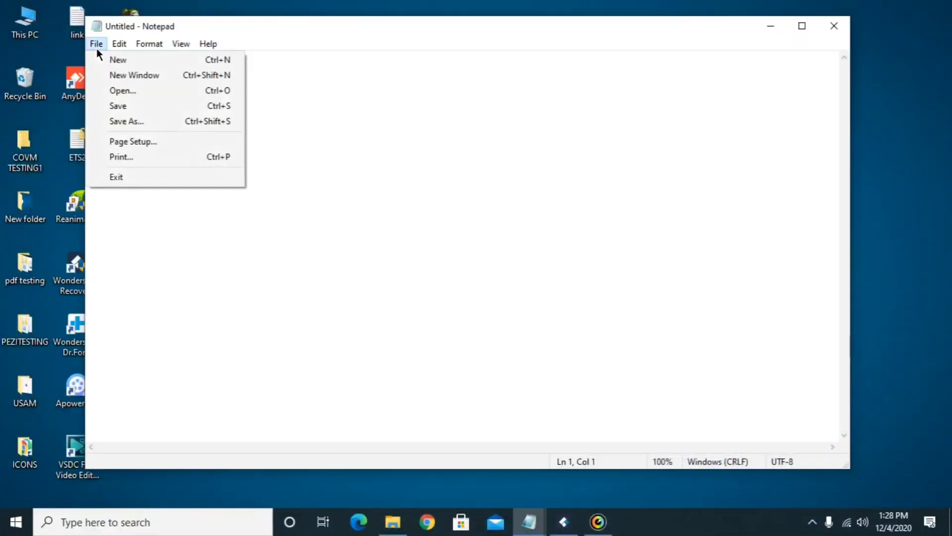
click(123, 92)
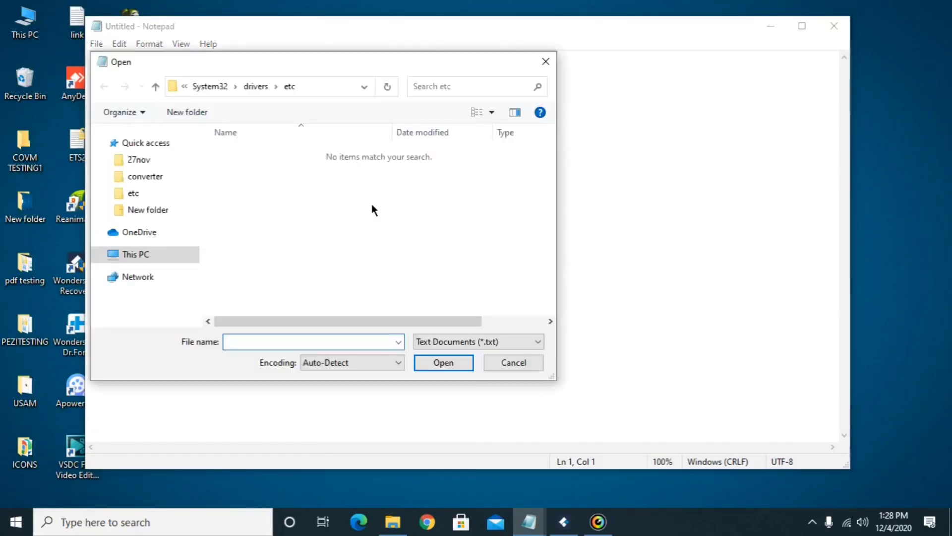
Browse to the etc folder under Windows\System32\drivers on Local Disk (C:).
click(139, 256)
double_click(320, 299)
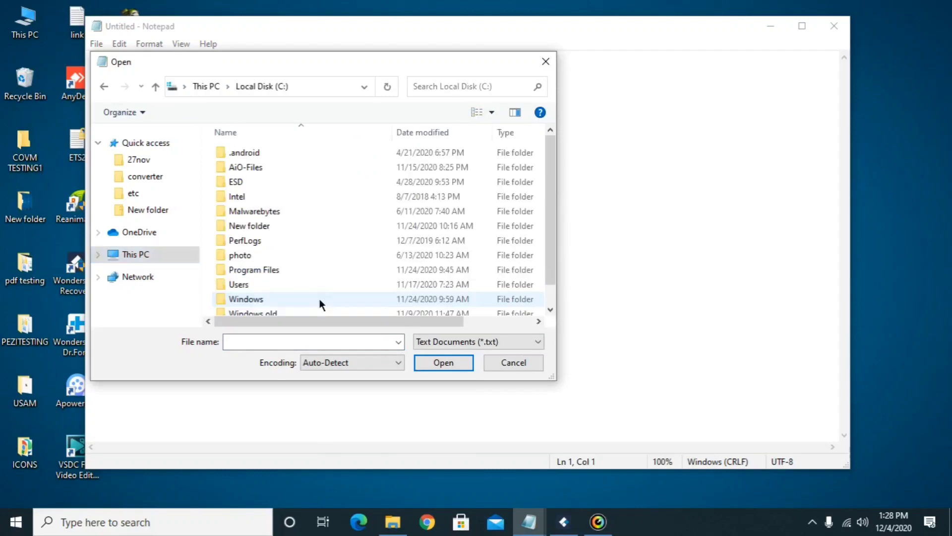
drag(548, 177, 549, 204)
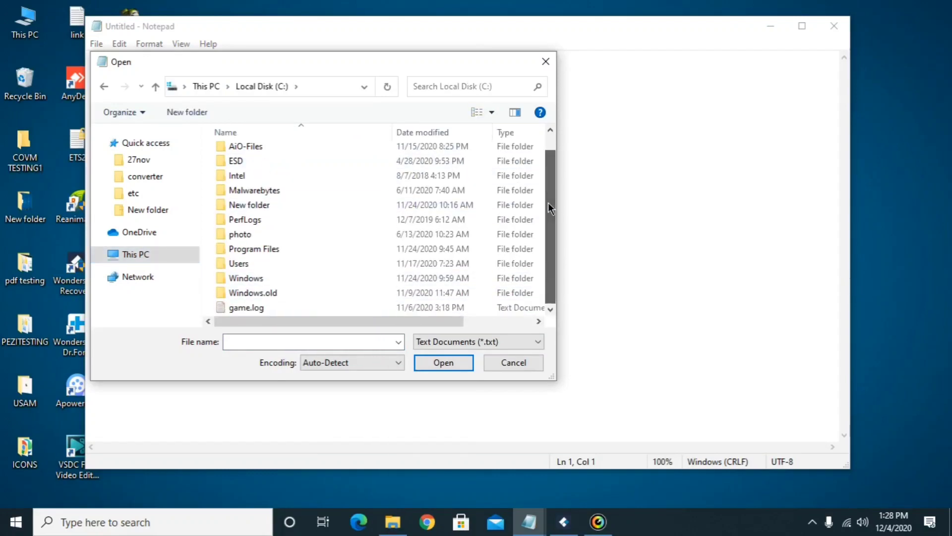
double_click(247, 277)
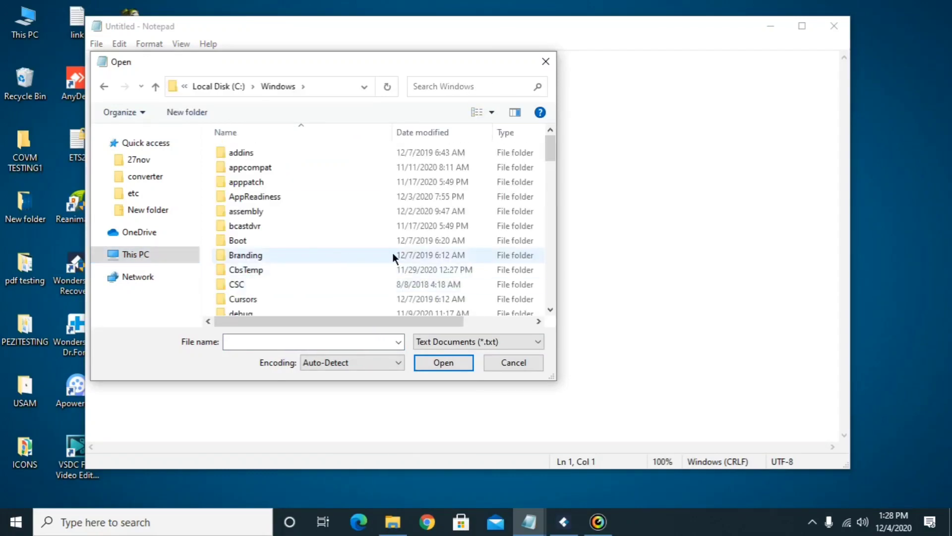
drag(553, 147, 552, 265)
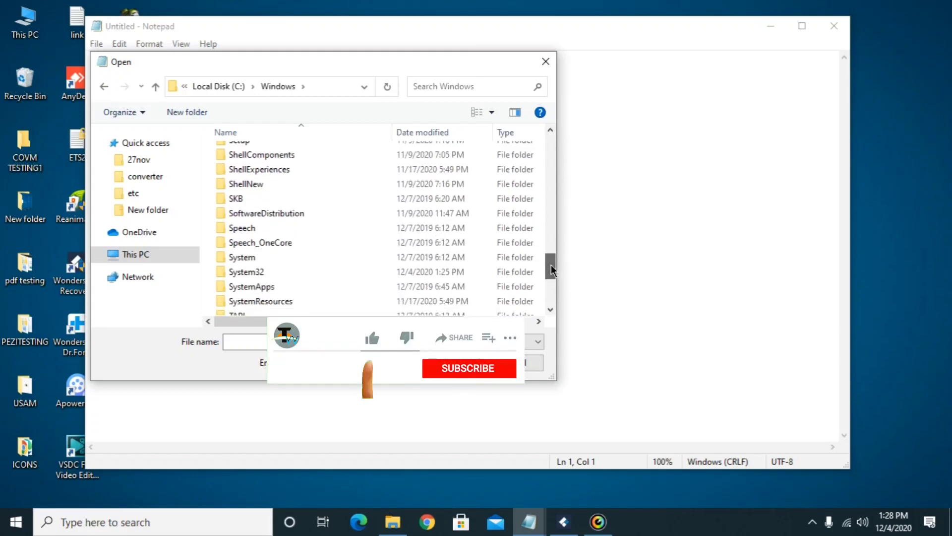
double_click(275, 272)
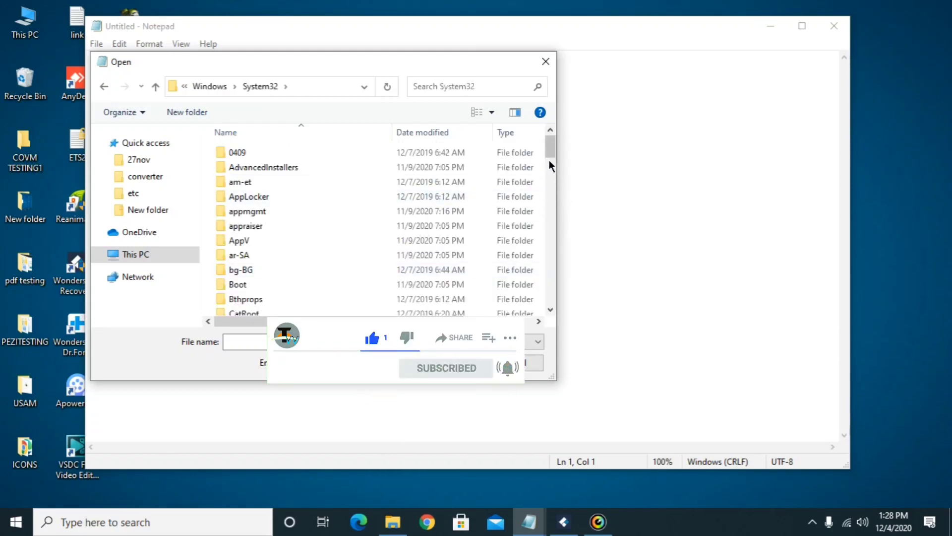
drag(549, 145, 549, 175)
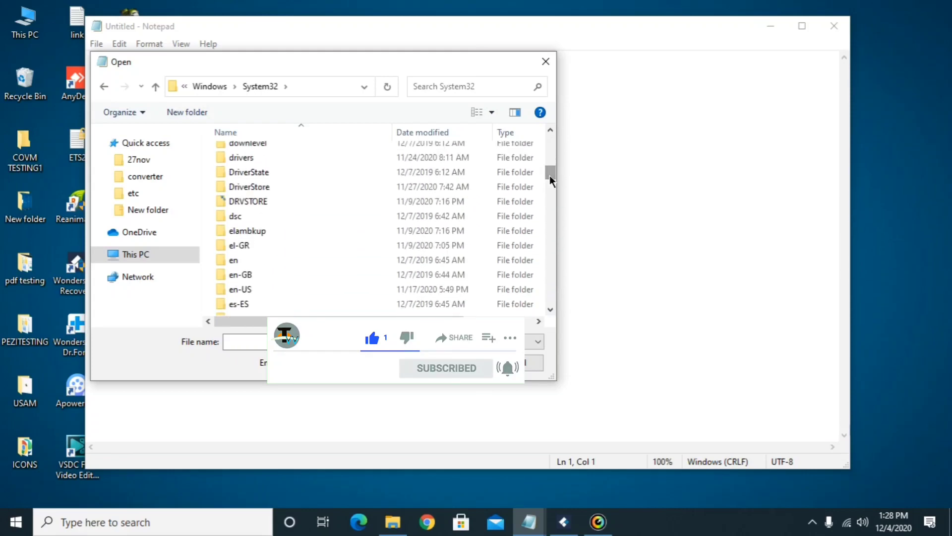
double_click(243, 155)
double_click(249, 184)
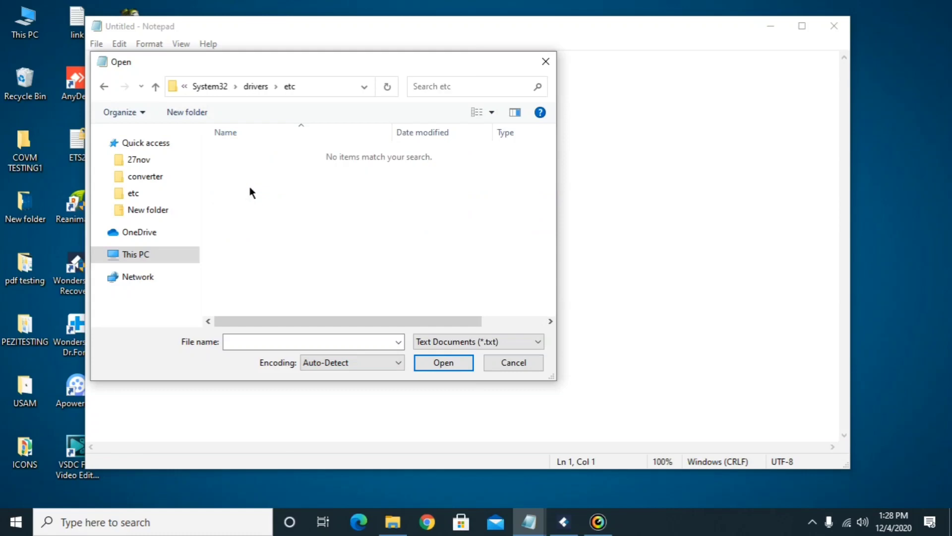
Show all file types in the etc folder and open the extensionless hosts file.
click(474, 338)
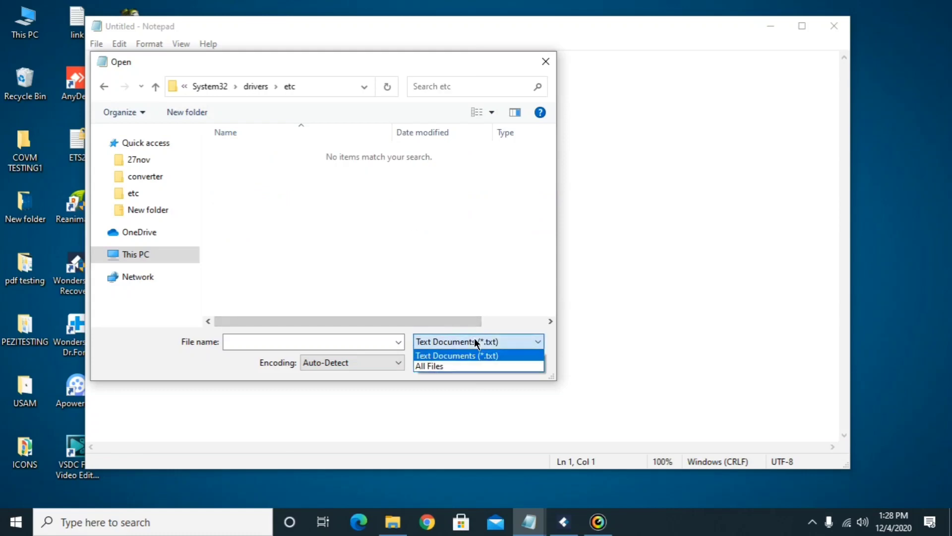
click(436, 365)
click(266, 152)
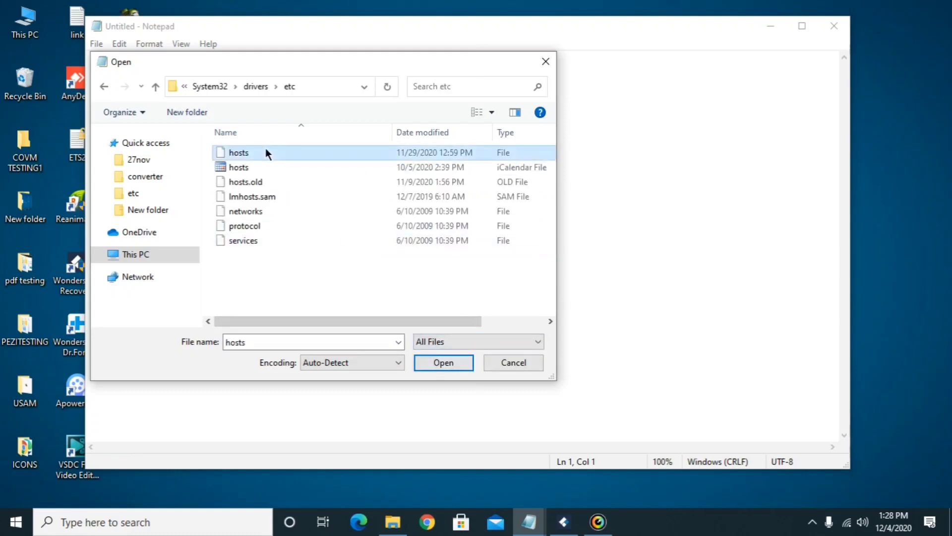
click(435, 365)
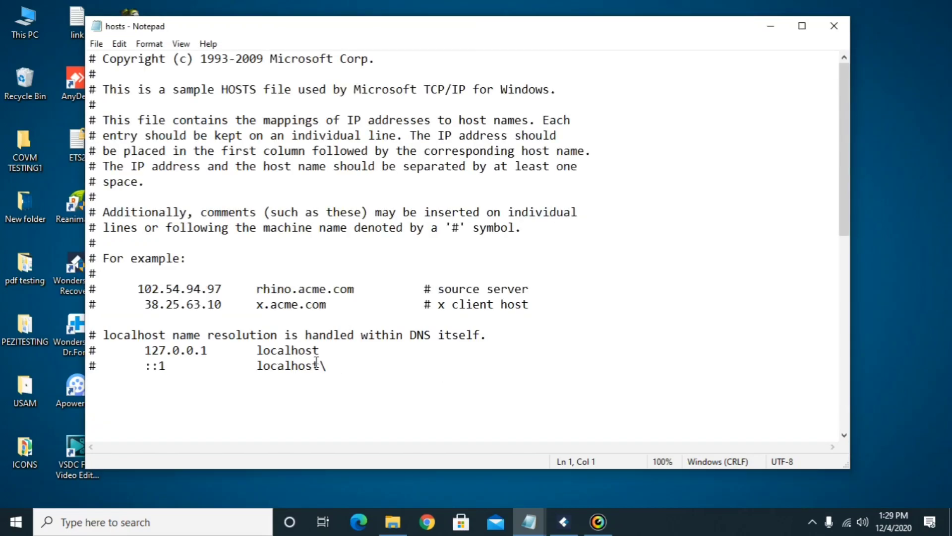
Add five blank lines after the last localhost entry in the hosts file.
click(347, 374)
drag(347, 374, 98, 282)
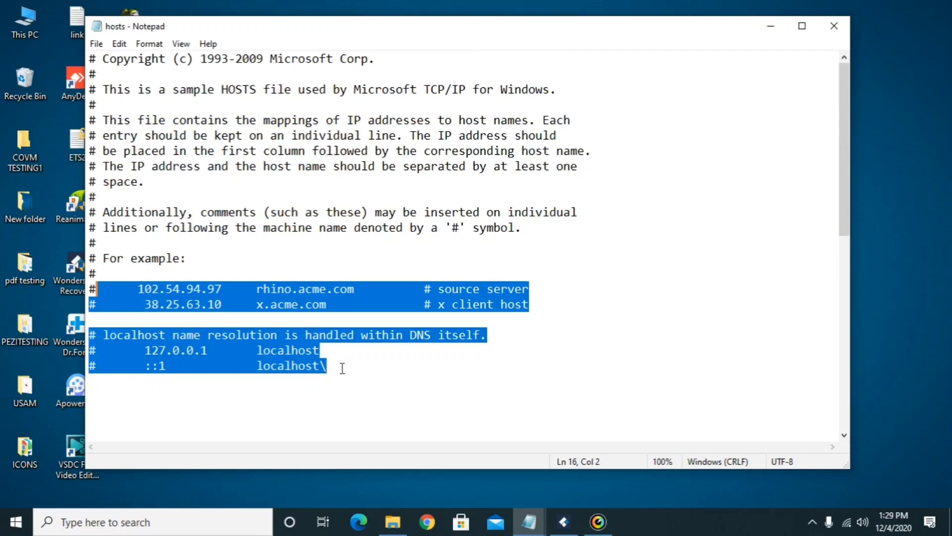
click(342, 368)
key(Return)
key(Return)
key(Return)
key(Return)
key(Return)
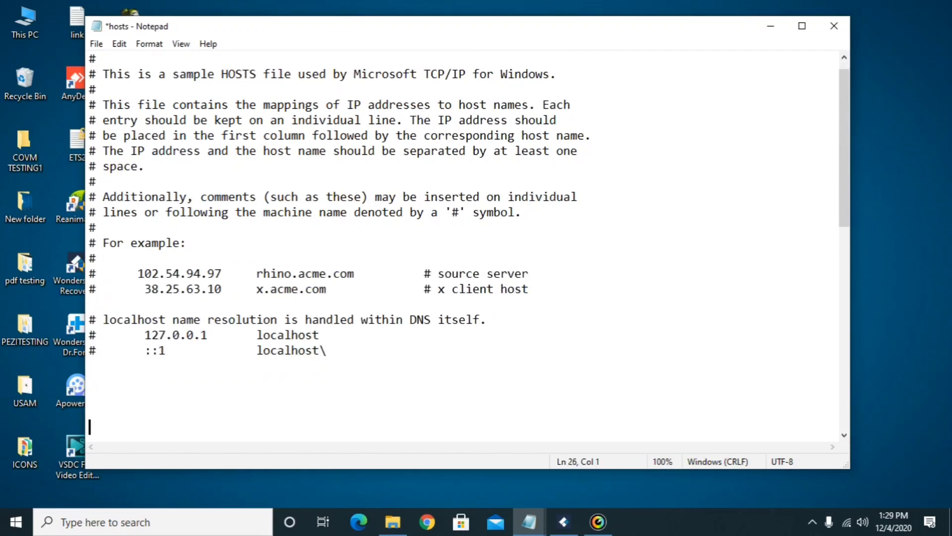
Highlight the lines from 102.54.94.97 through the last localhost entry, and look at the available editing and file commands.
drag(328, 351, 136, 272)
right_click(157, 276)
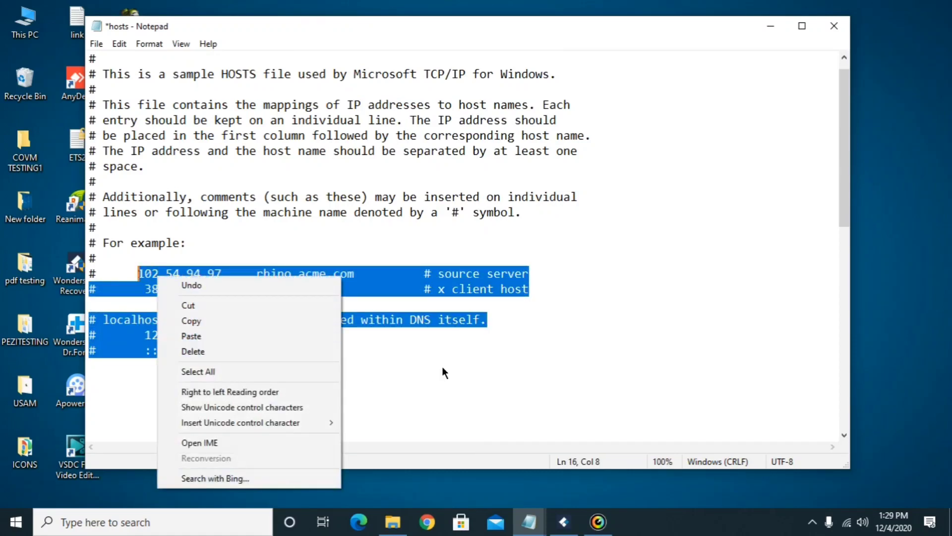
click(484, 361)
click(96, 44)
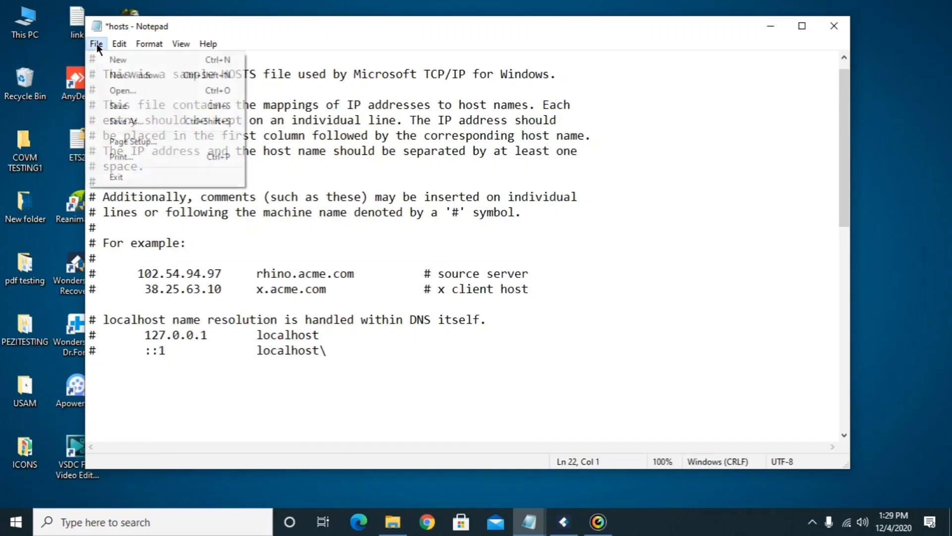
click(383, 198)
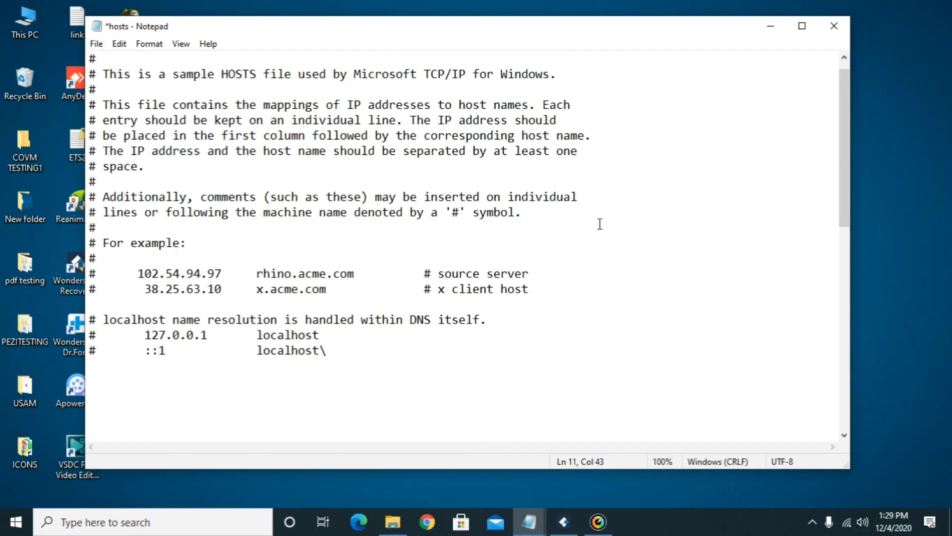
Minimize the hosts file and examine the status and impact of the startup programs in Task Manager, closing it when done.
click(771, 26)
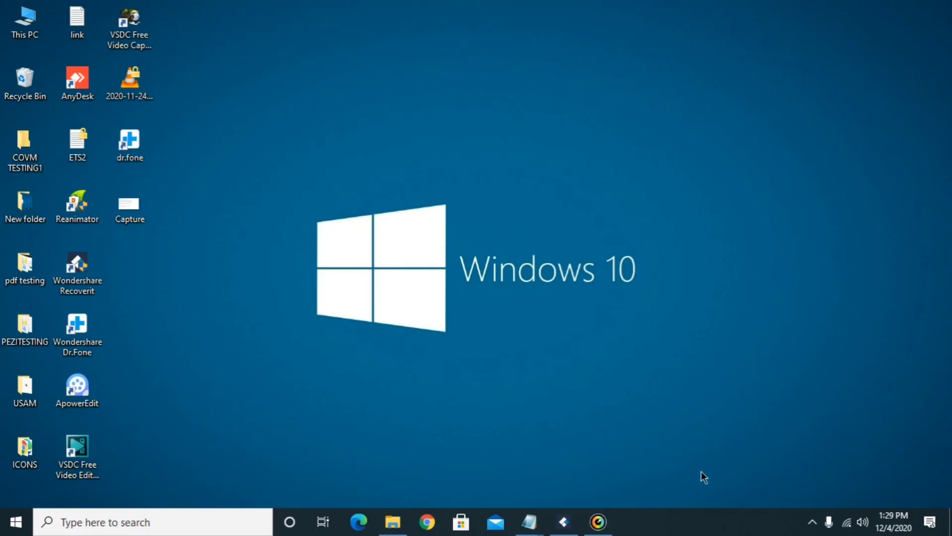
right_click(738, 520)
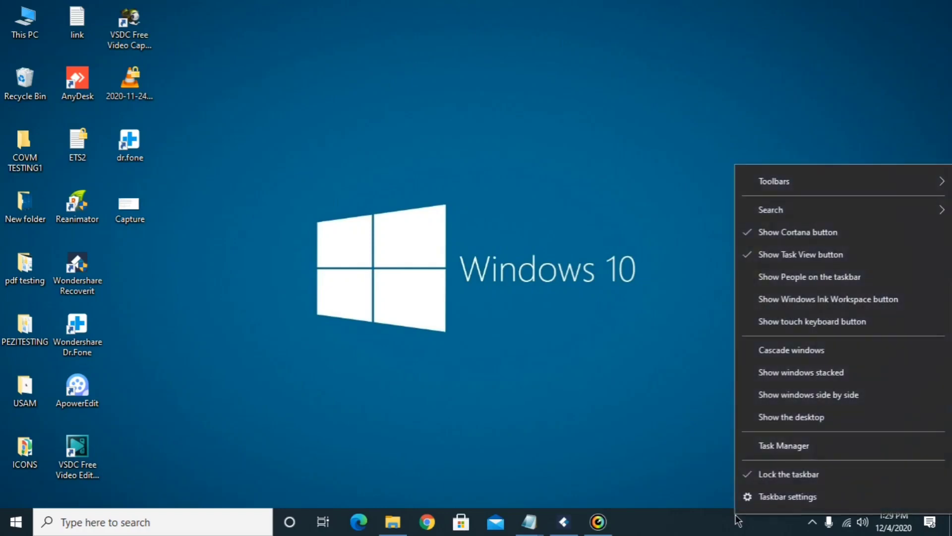
click(780, 449)
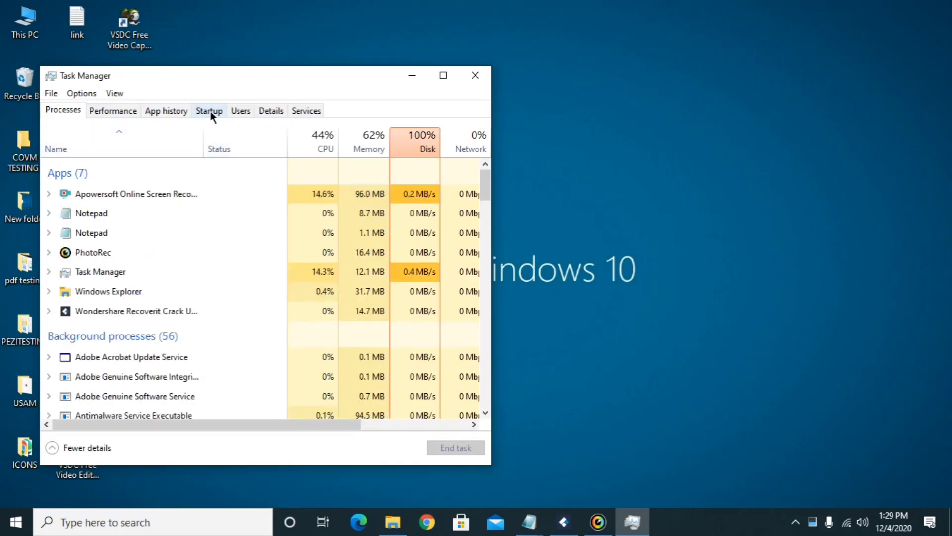
click(210, 112)
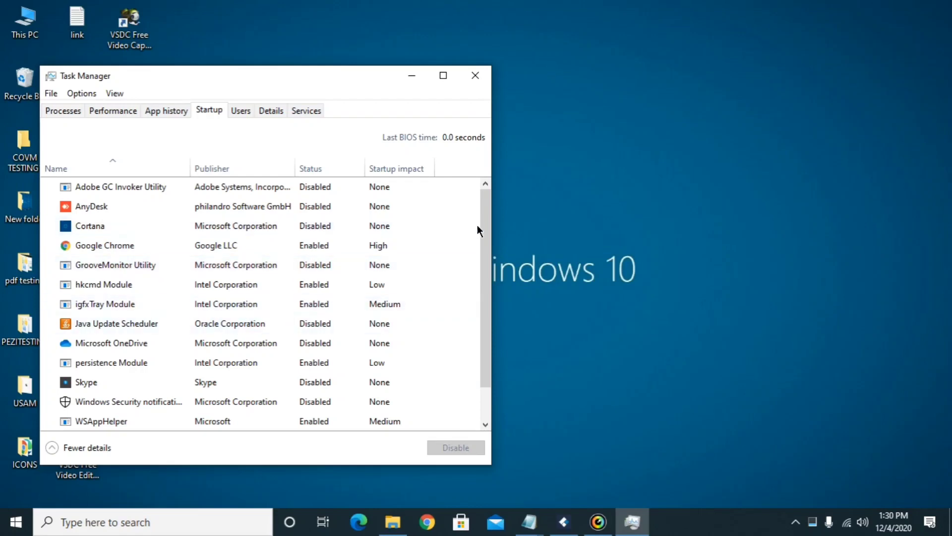
drag(485, 216, 483, 178)
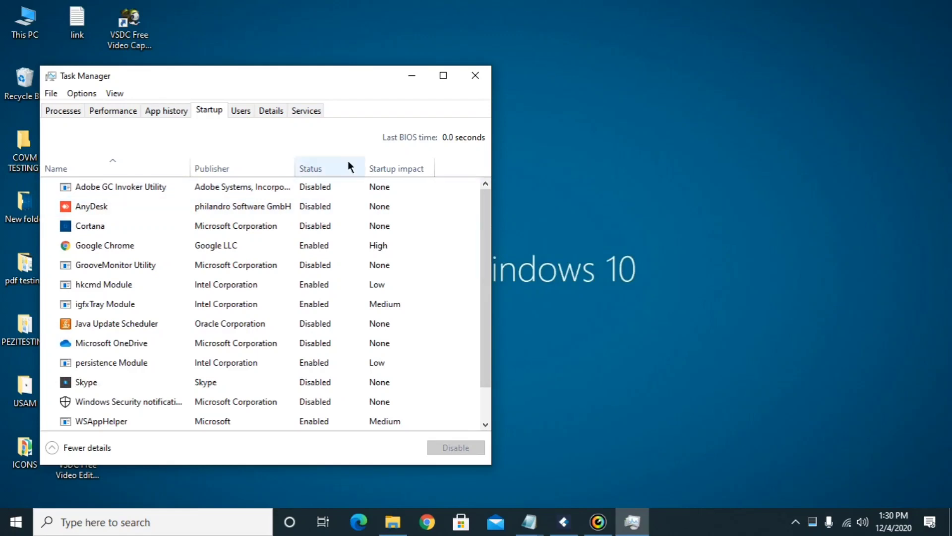
click(476, 76)
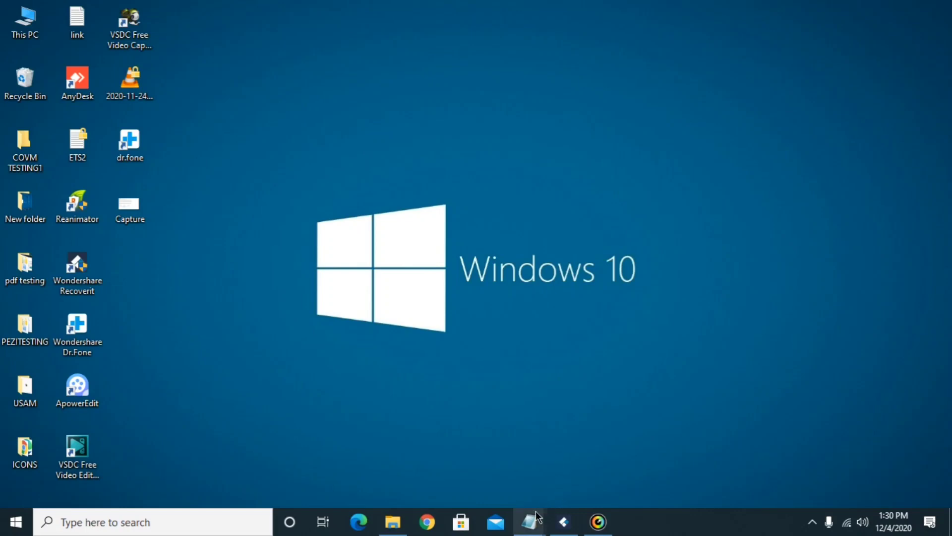
mouse_move(529, 521)
click(466, 480)
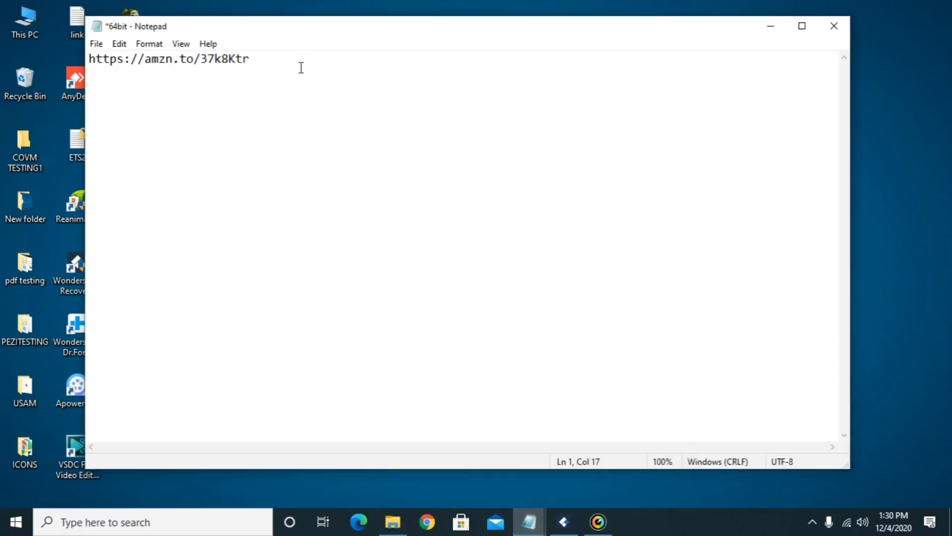
drag(267, 65, 71, 58)
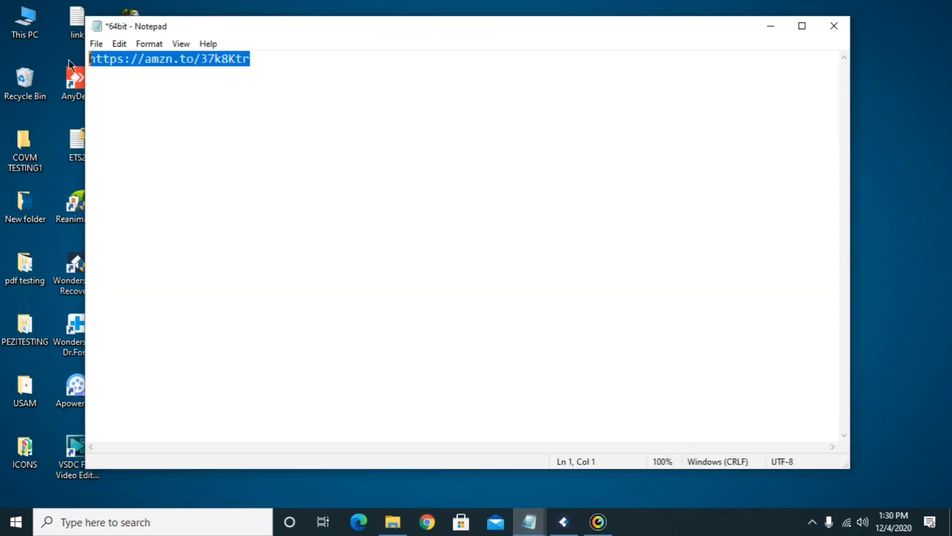
Switch to Chrome, load the copied link to view the Norton Antivirus Plus page, and minimize the browser and the text file.
click(438, 518)
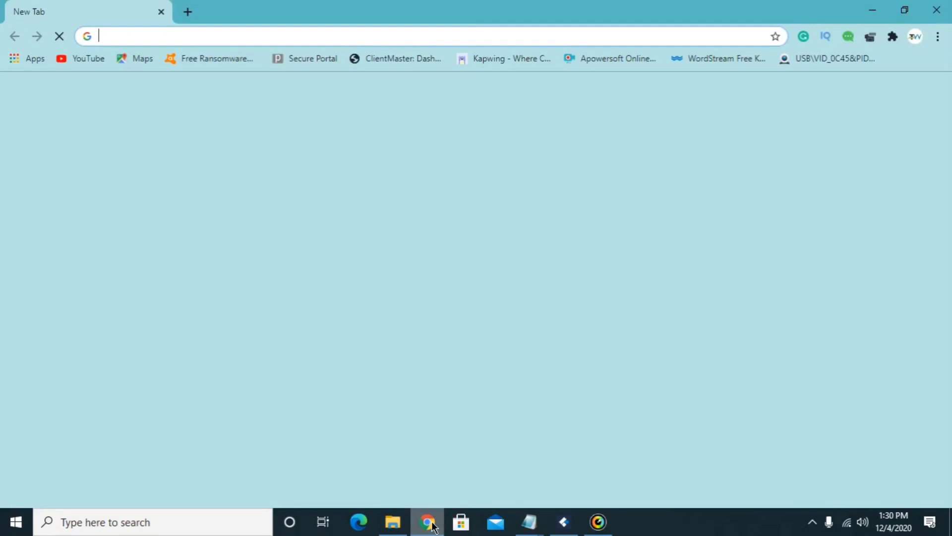
key(ctrl+v)
key(Return)
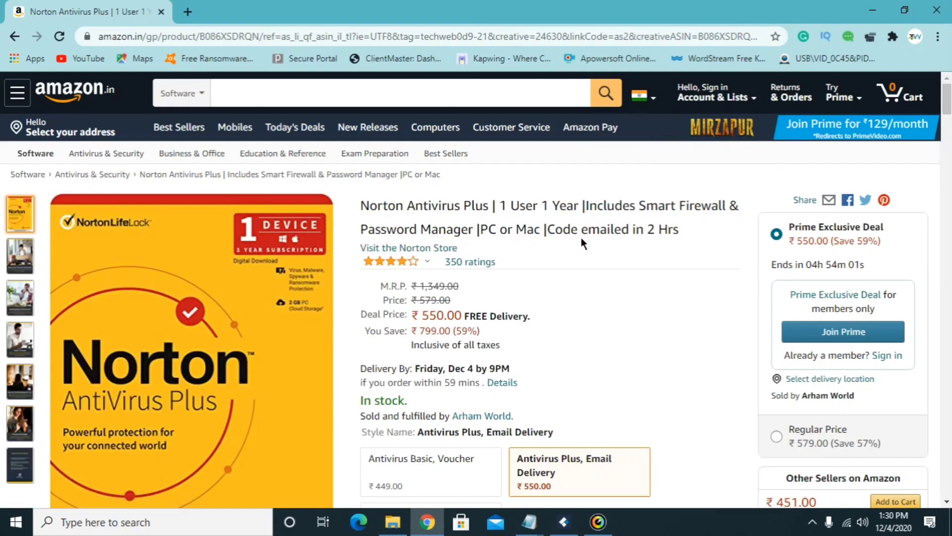
click(873, 10)
click(771, 25)
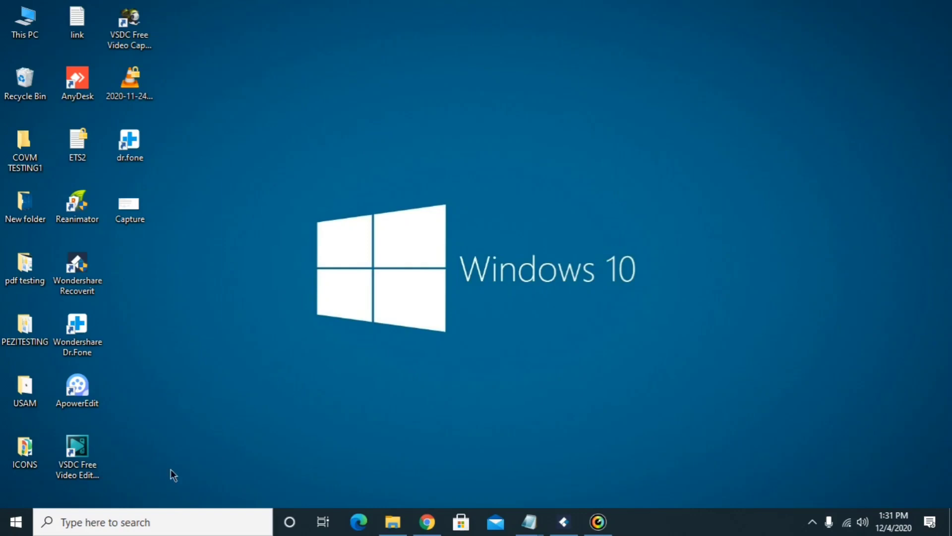
Run rstrui.exe from the Windows search and select the 11/24/2020 8:29:28 AM Windows Modules Installer restore point.
click(97, 523)
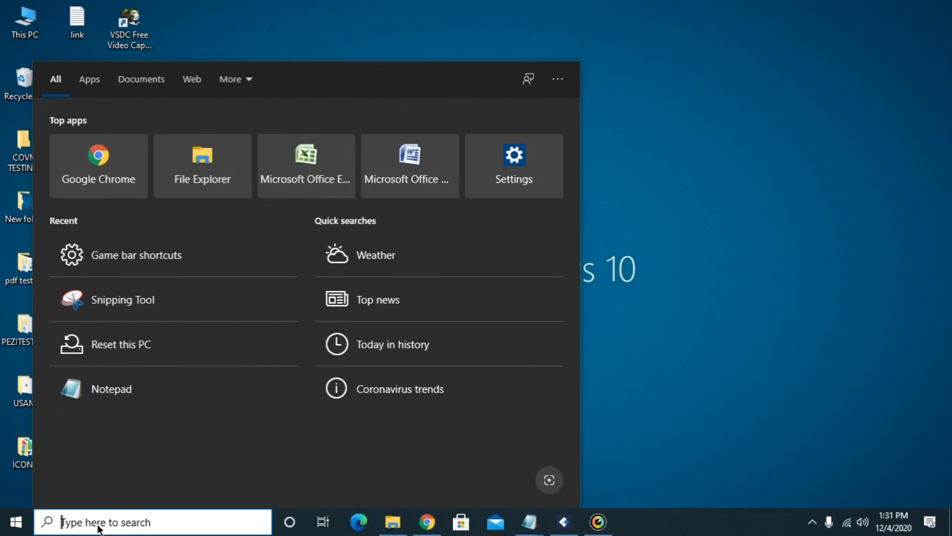
text(rstru)
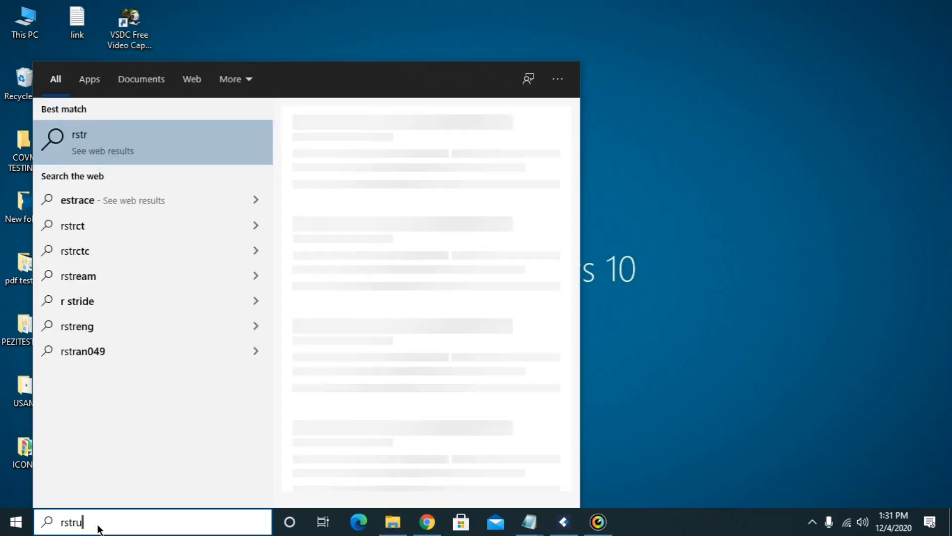
text(i.exe)
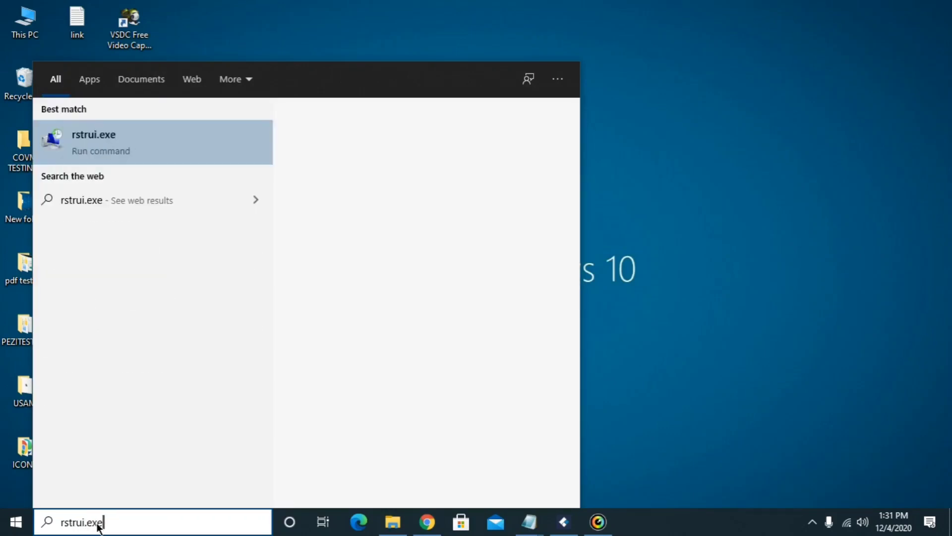
click(110, 140)
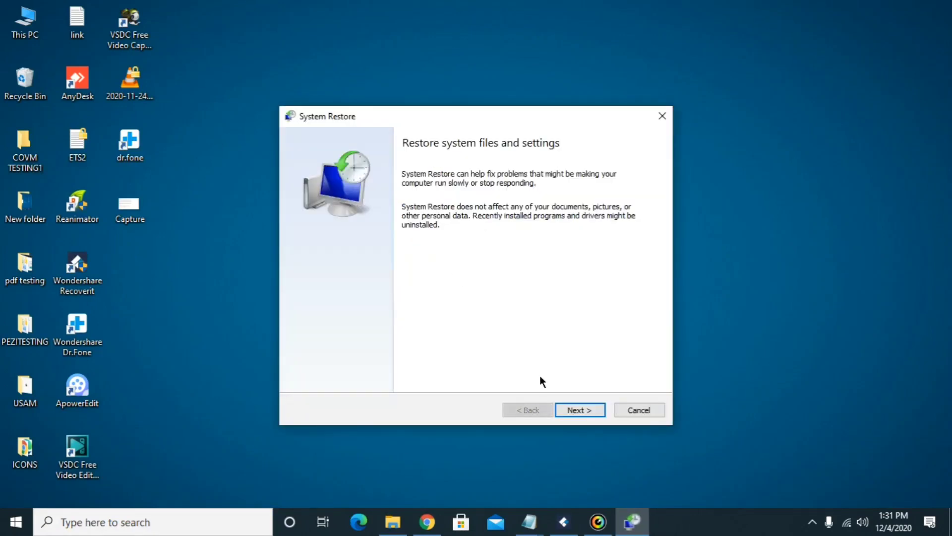
click(577, 411)
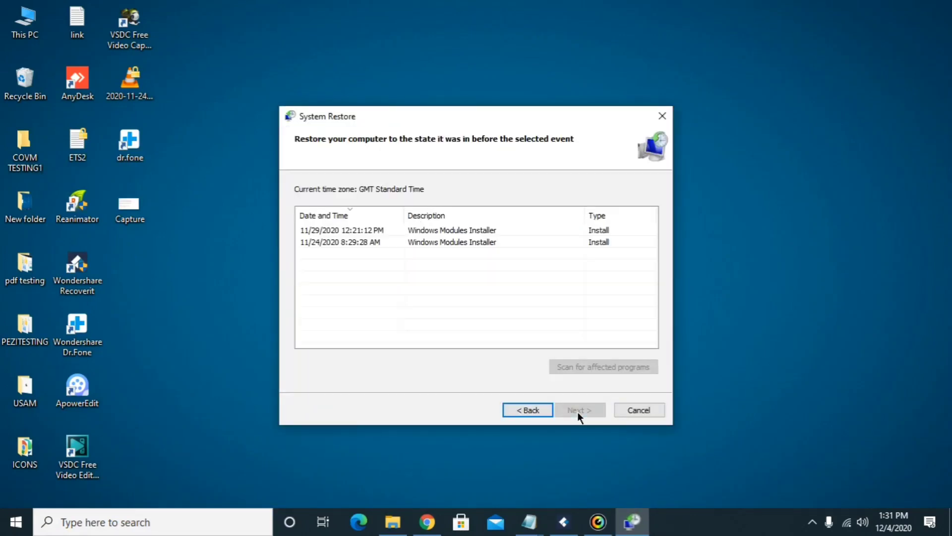
click(331, 242)
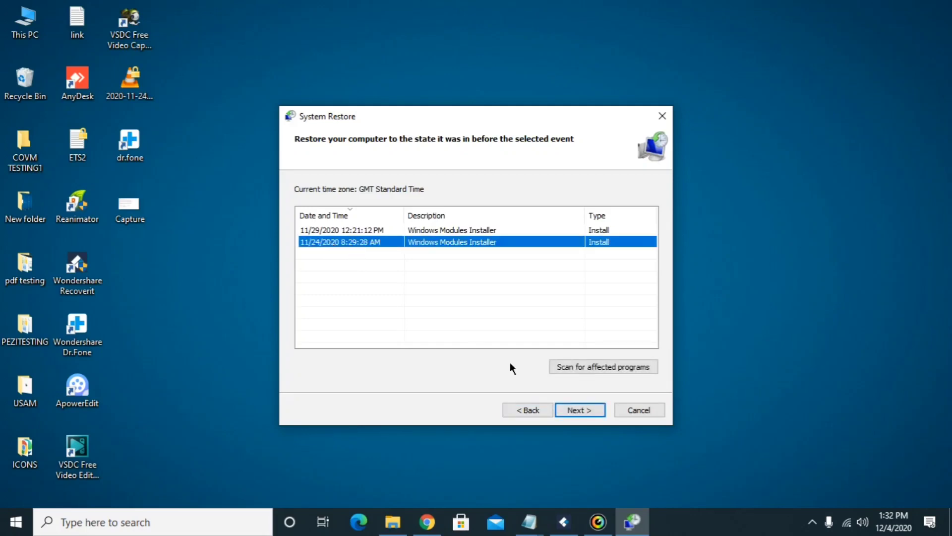
Review the confirmation page for the selected restore point, and close System Restore without starting the restore.
click(572, 409)
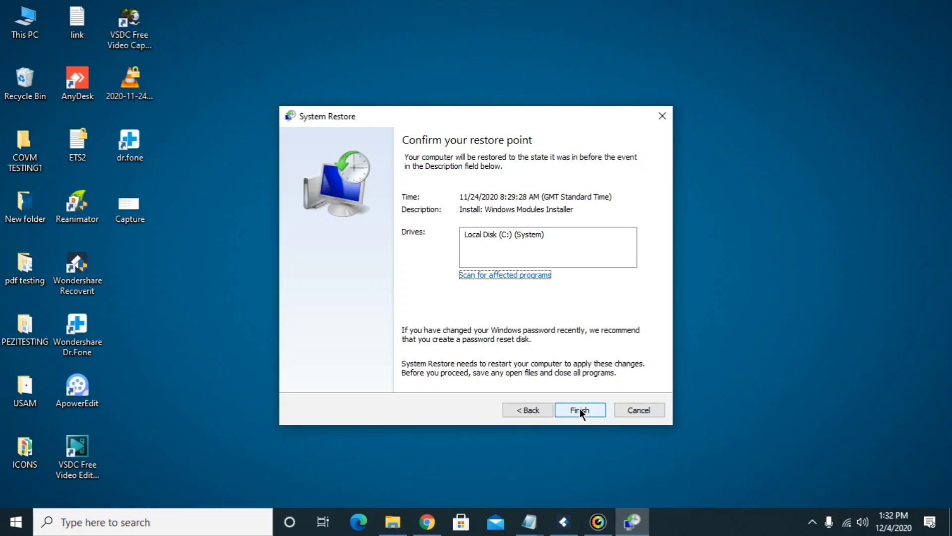
click(663, 117)
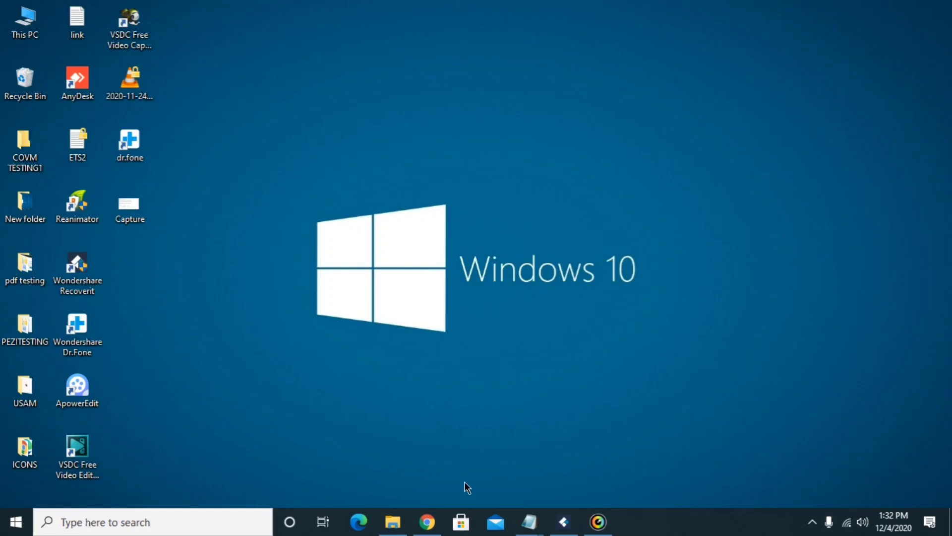
Switch to Chrome, search for stop djvu decryptor, and load the Emsisoft Decryptor for STOP Djvu page.
click(427, 522)
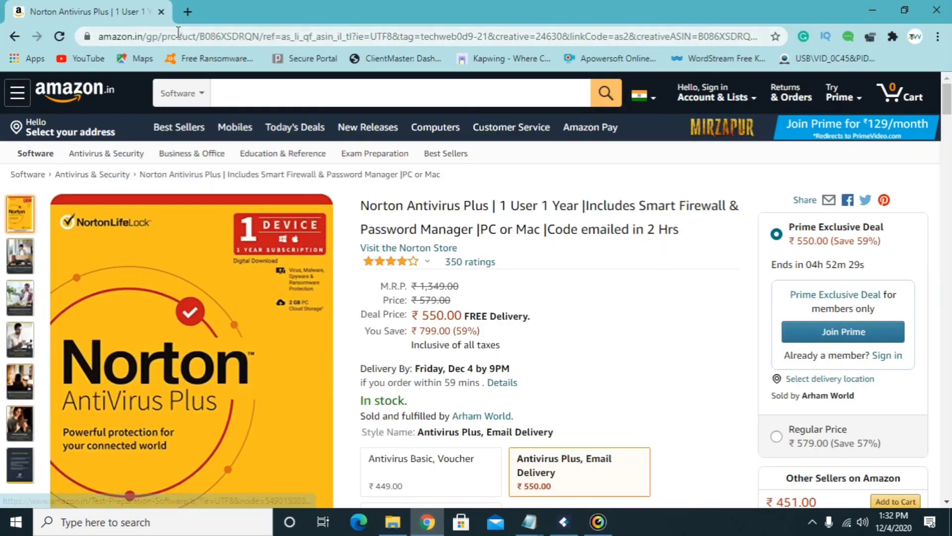
key(ctrl+t)
click(161, 12)
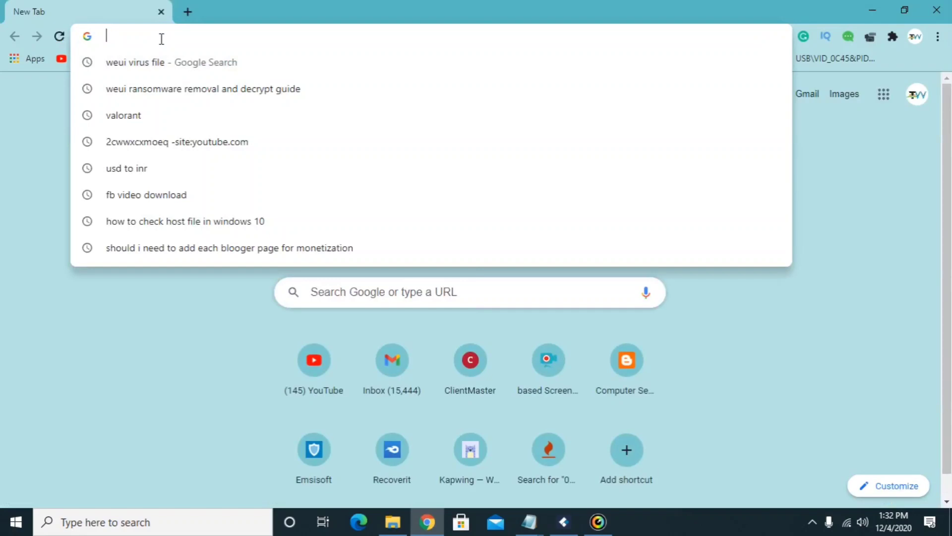
text(stopdjvu)
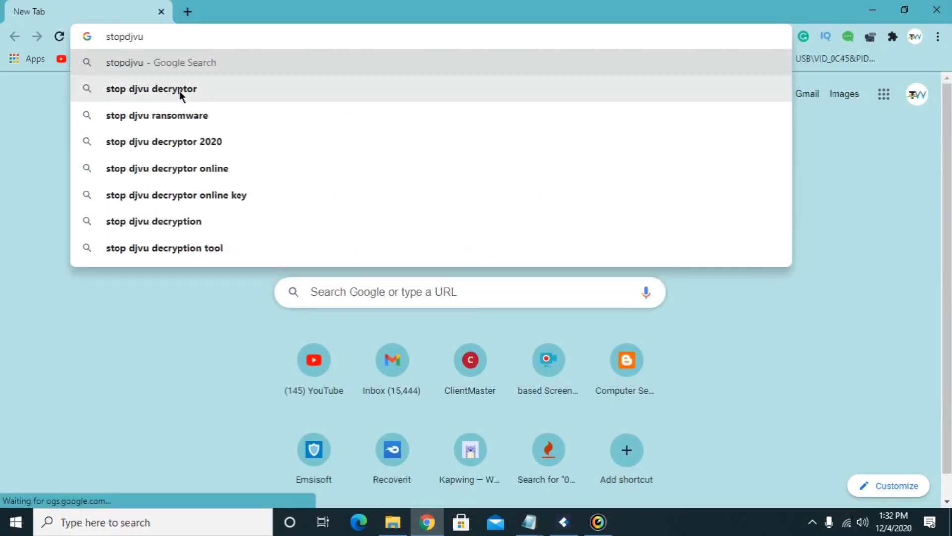
click(179, 91)
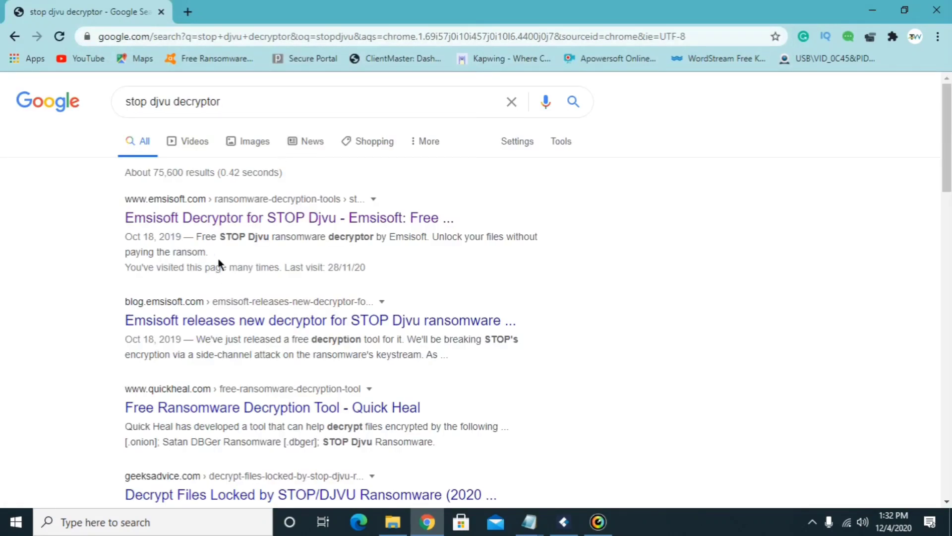
click(214, 221)
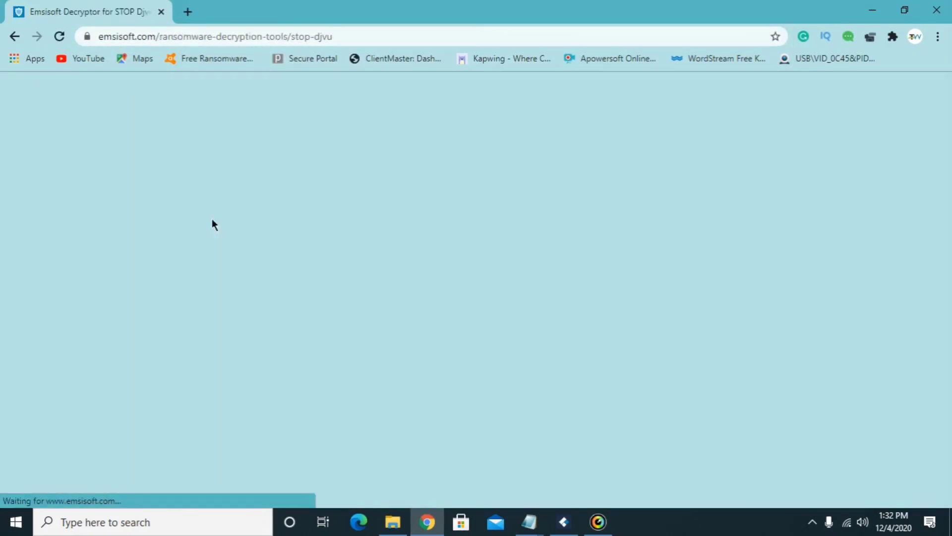
Download the Emsisoft Decryptor for STOP Djvu, run it, and accept its disclaimer.
click(769, 395)
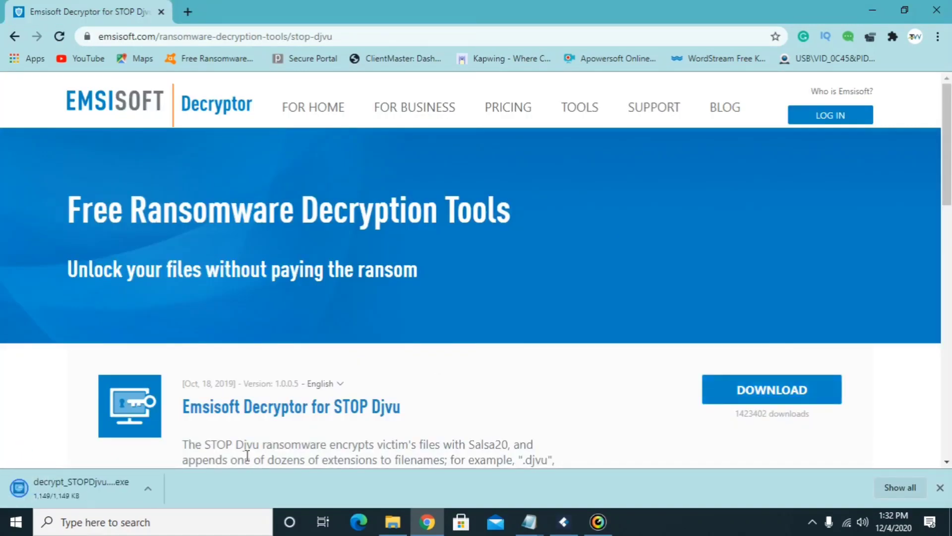
click(84, 491)
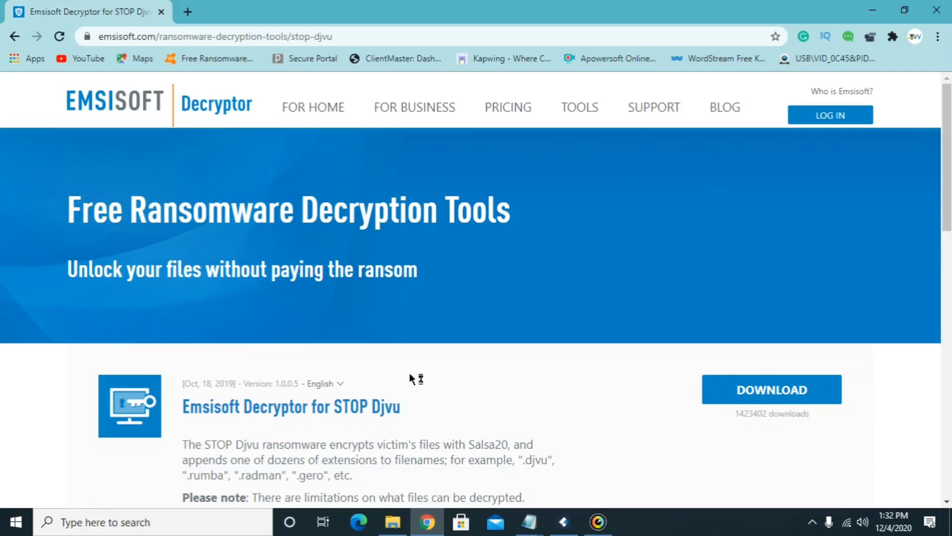
click(243, 210)
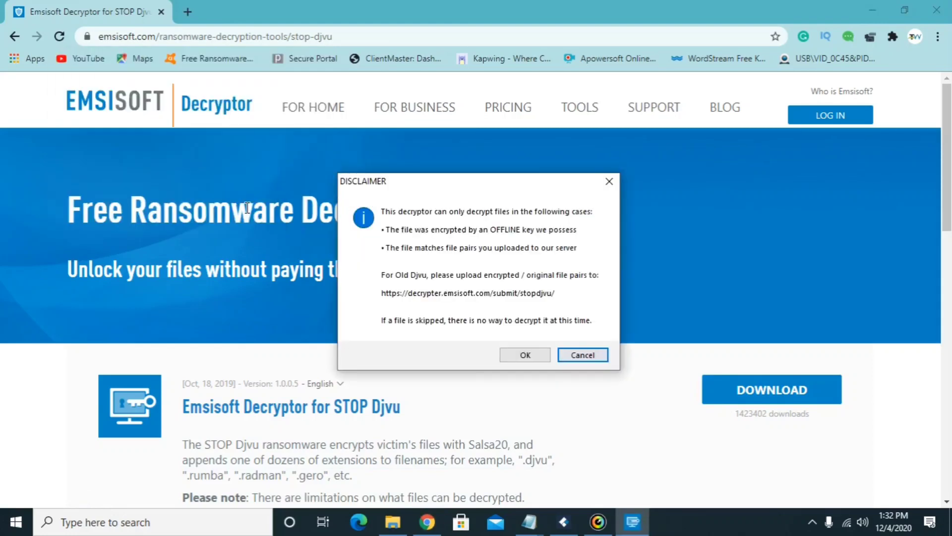
click(516, 354)
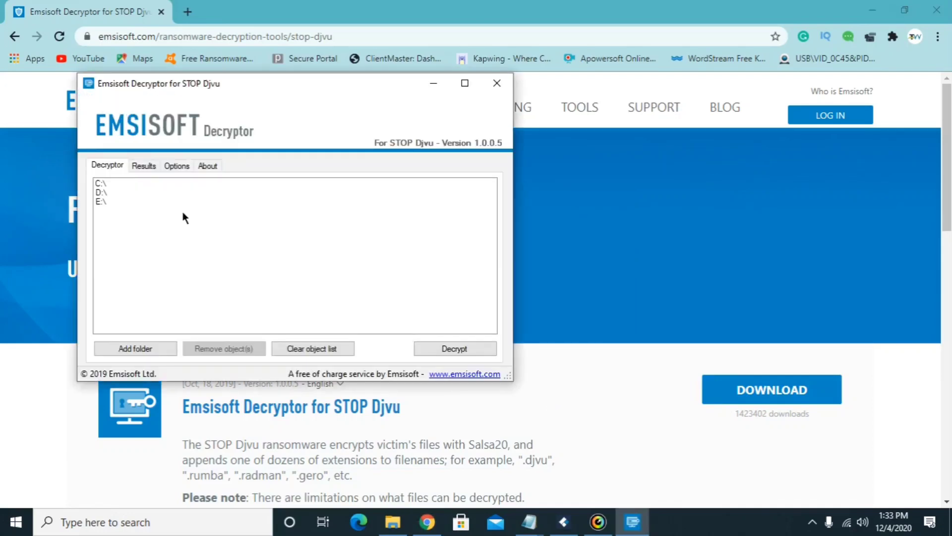
Examine the decryptor's drive list and its folder-adding dialog, and close the decryptor without decrypting.
click(106, 183)
click(109, 193)
click(113, 202)
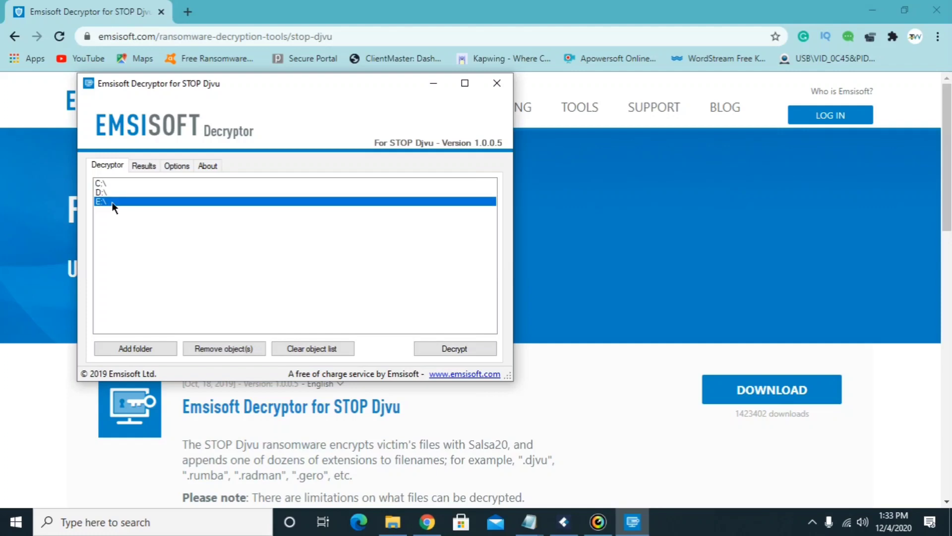
click(134, 349)
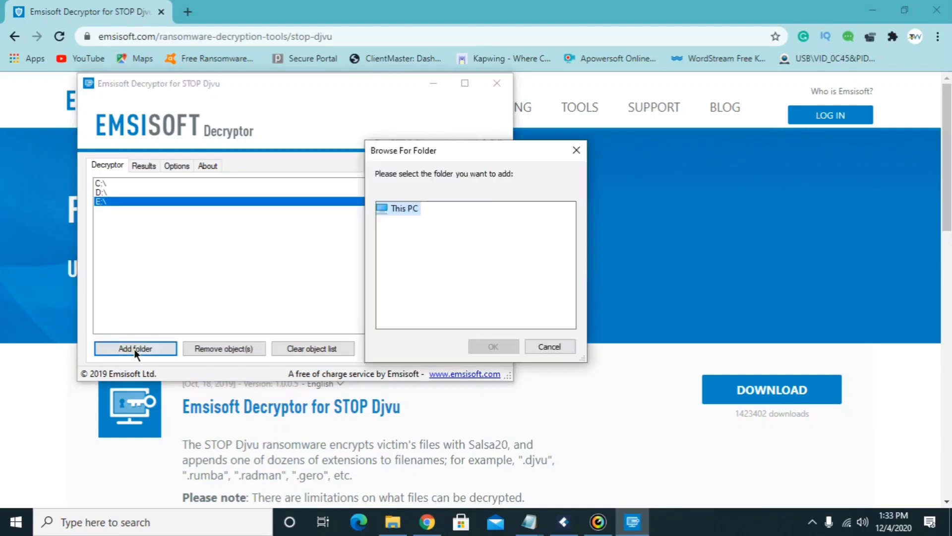
click(575, 150)
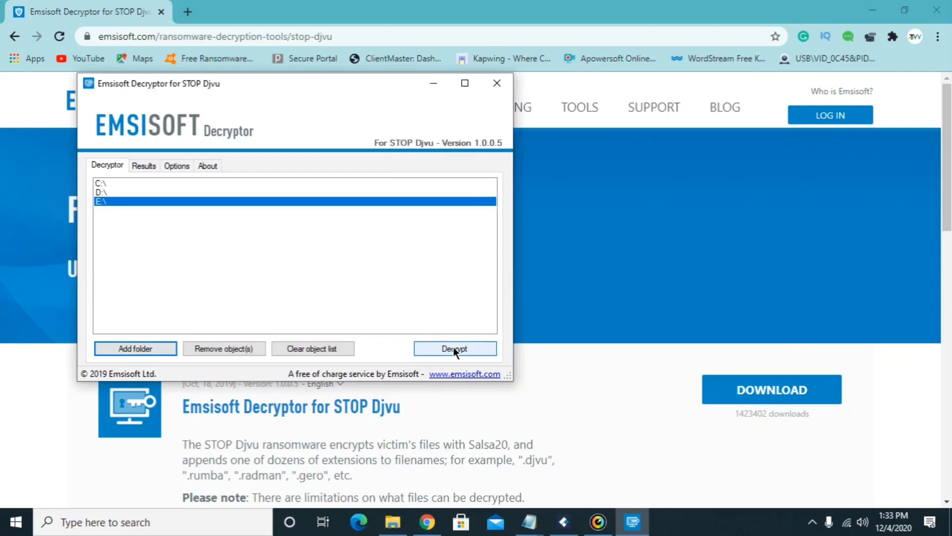
click(492, 83)
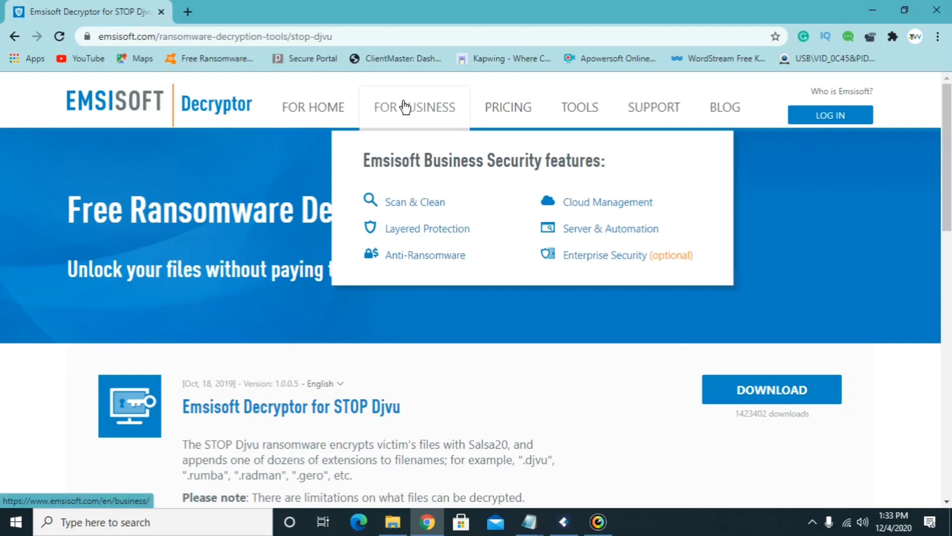
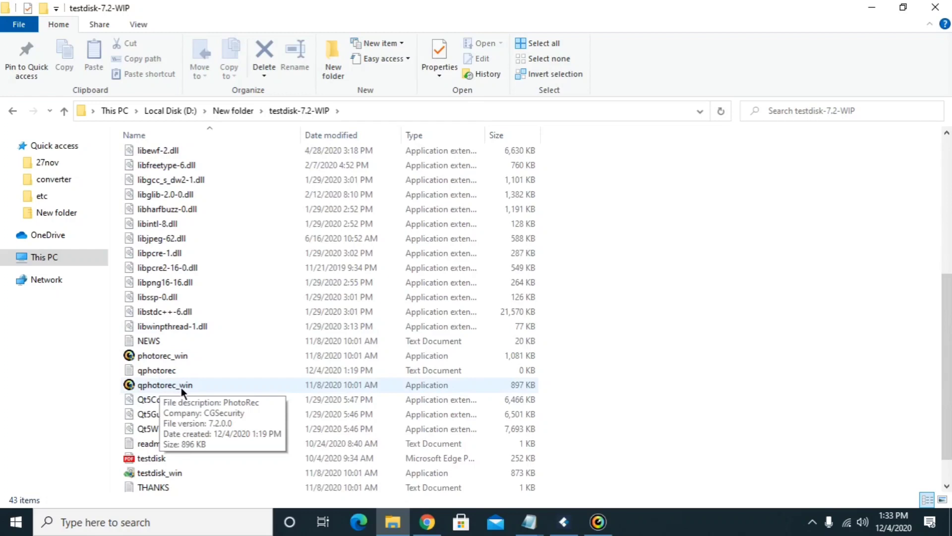
Switch to QPhotoRec, select the System Reserved partition, and restrict the file formats to JPG and PNG pictures.
click(598, 521)
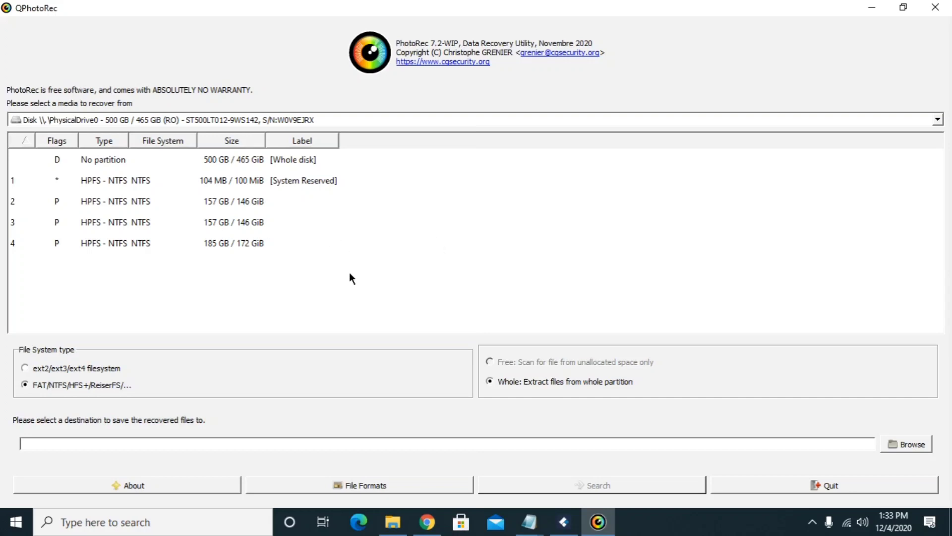
click(146, 186)
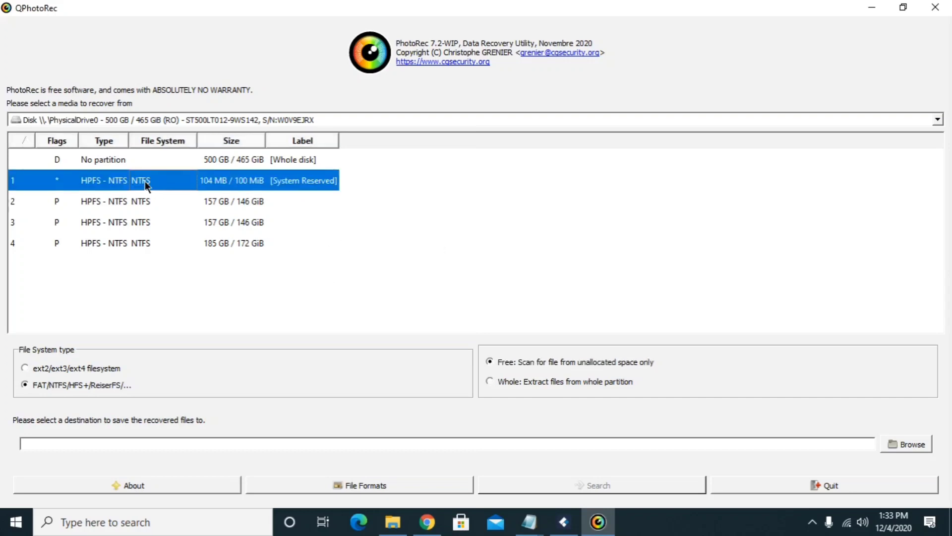
click(354, 484)
click(412, 323)
click(421, 256)
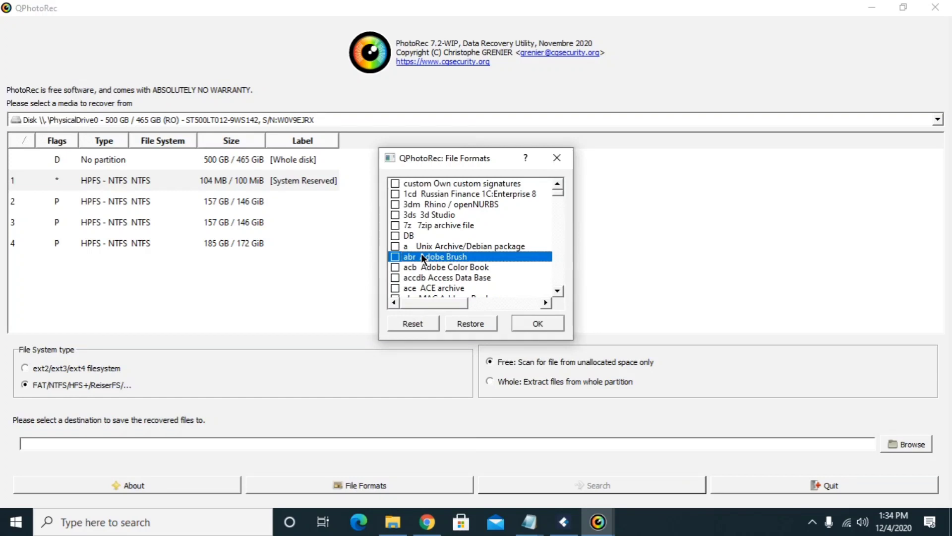
text(jpg)
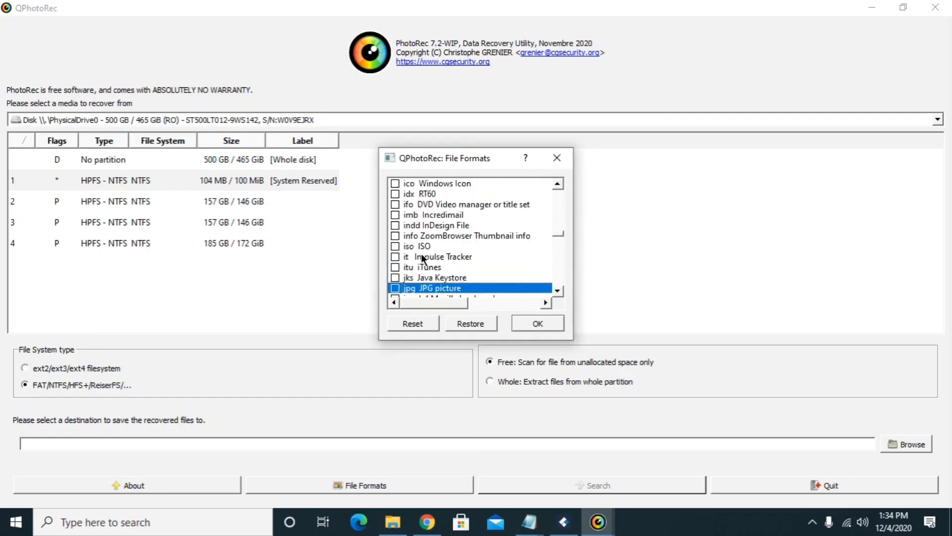
click(412, 257)
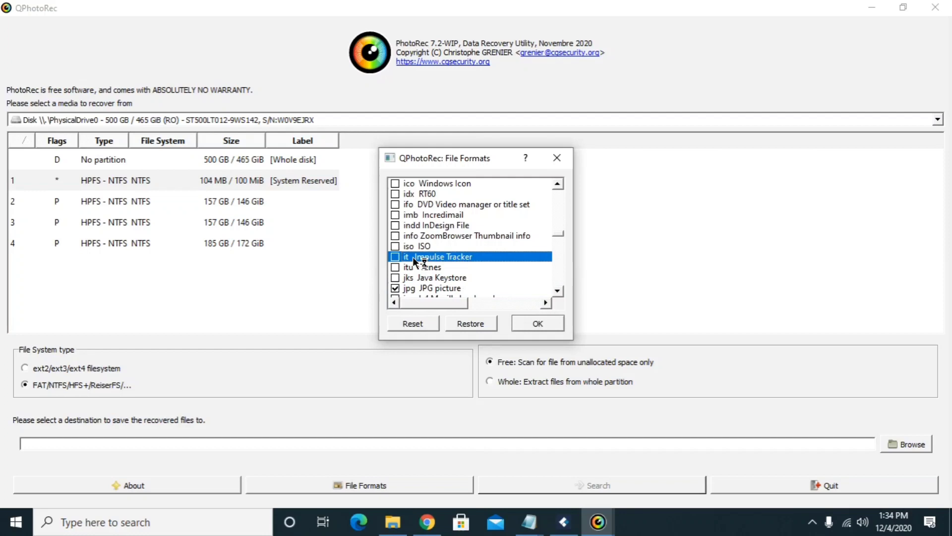
text(png)
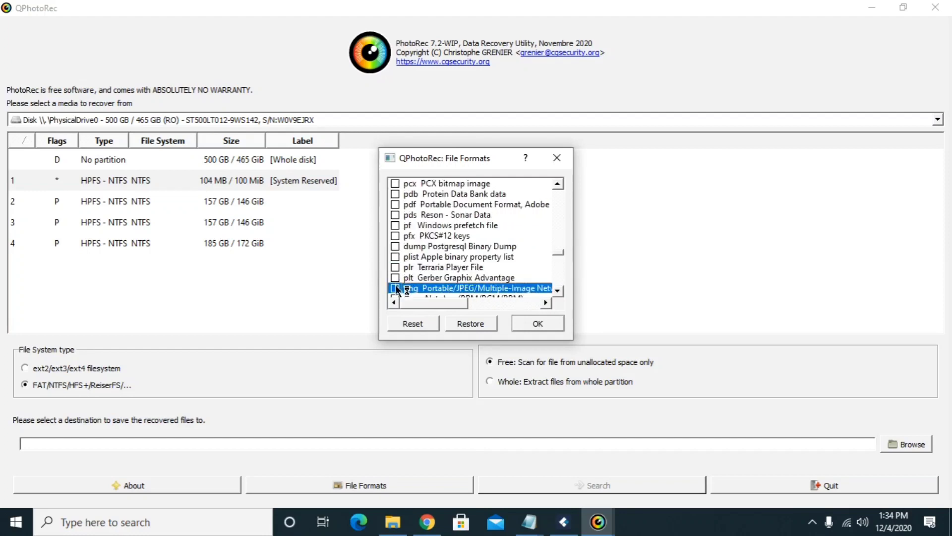
click(395, 287)
click(538, 323)
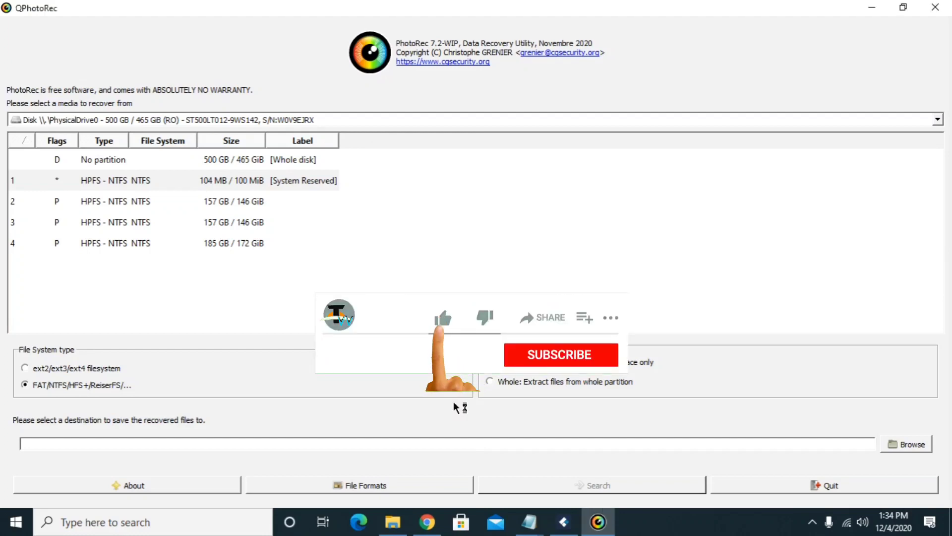
Set folder 63 inside testdisk-7.2-WIP as the recovery destination, and run the file search, quitting QPhotoRec when done.
click(899, 443)
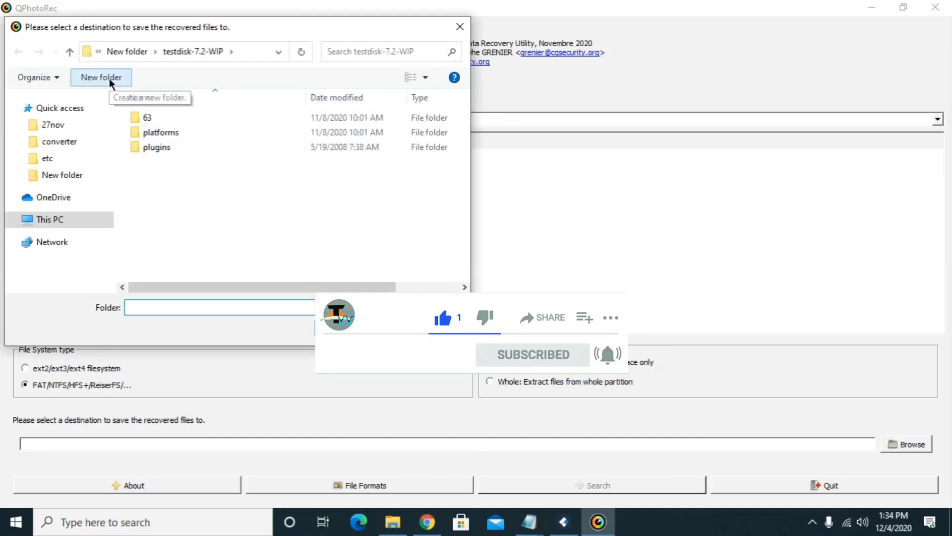
click(152, 119)
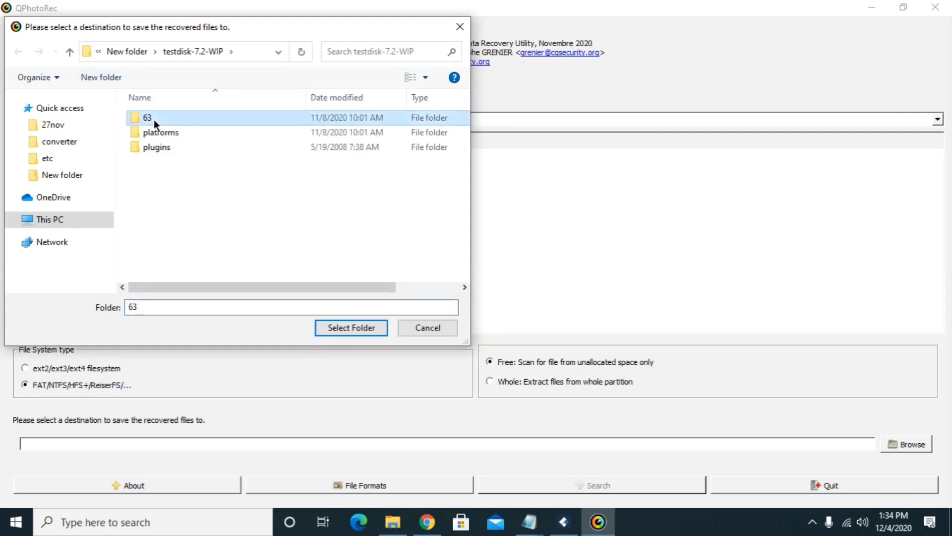
click(345, 330)
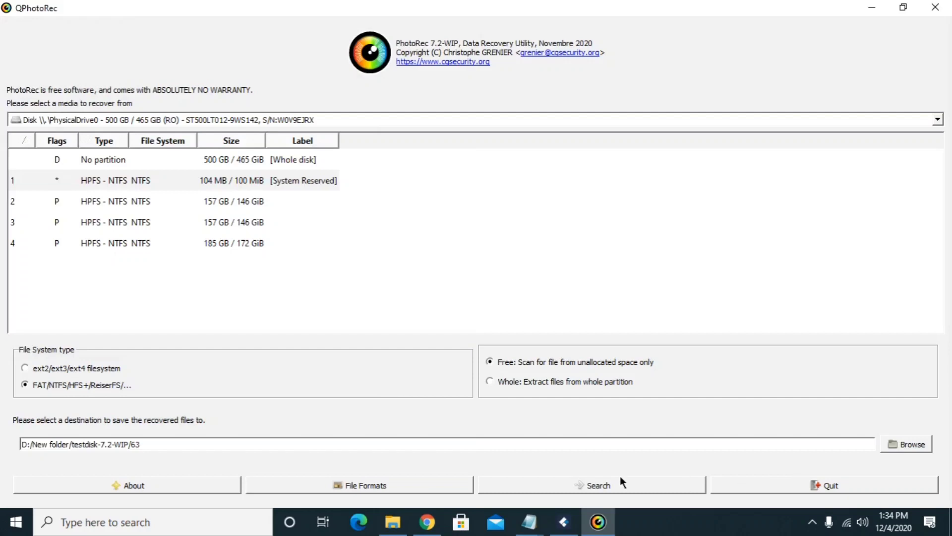
click(596, 489)
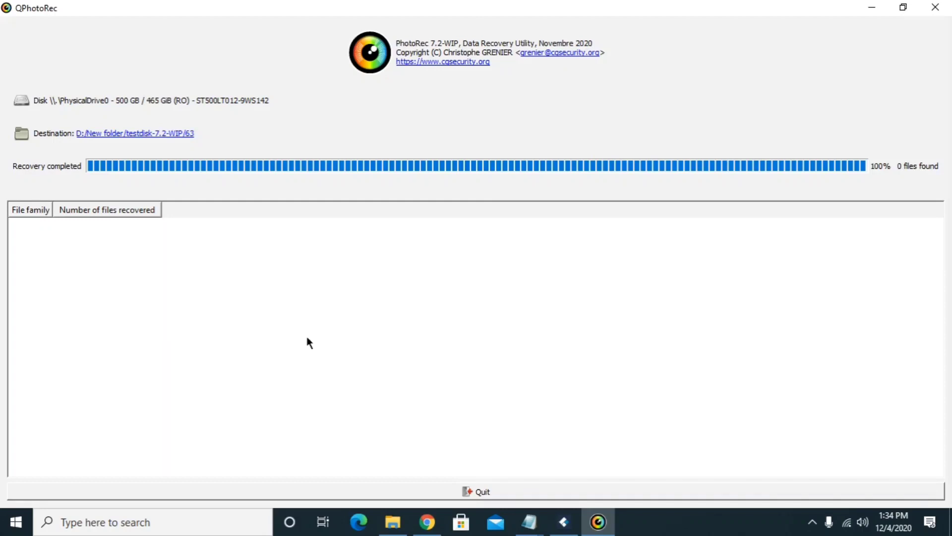
click(479, 491)
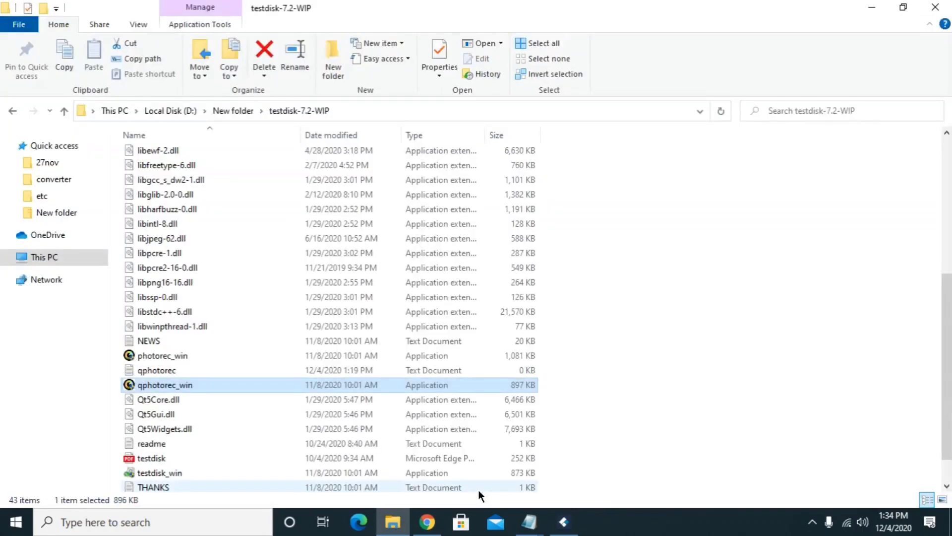
Switch to Wondershare Recoverit and view its product and version information, closing it when done.
click(564, 522)
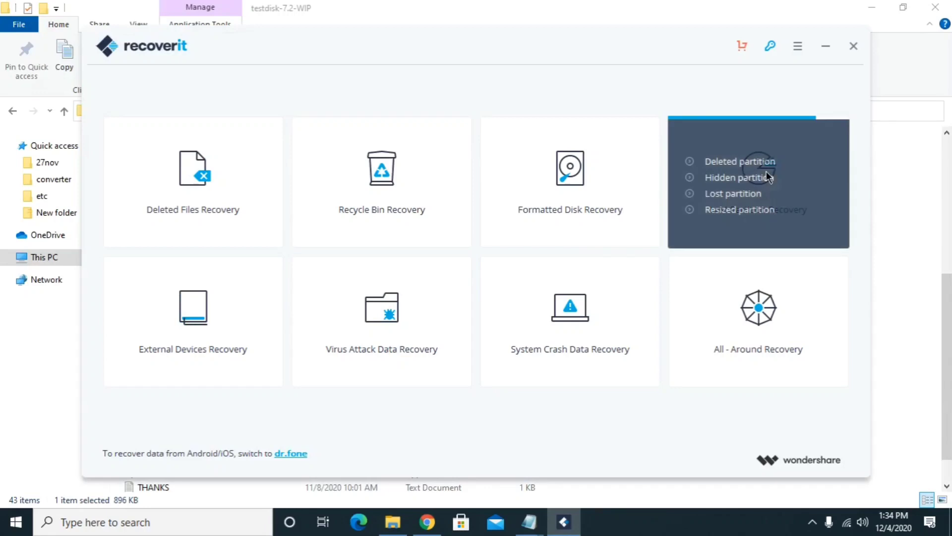
click(798, 46)
click(829, 195)
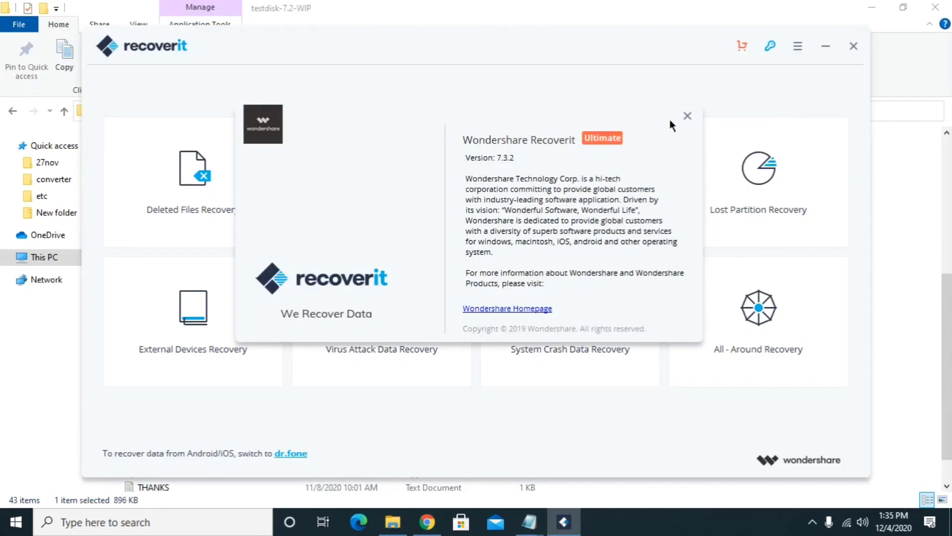
click(687, 116)
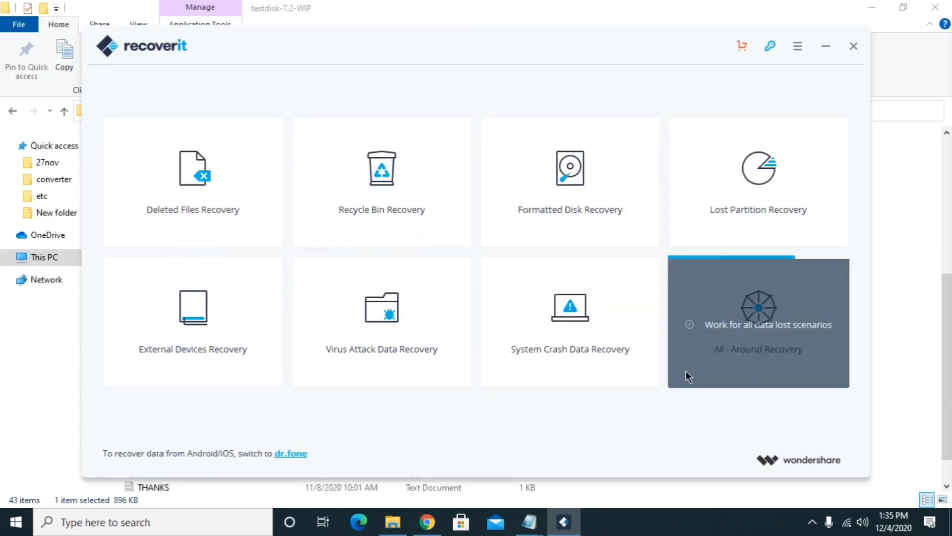
Start an All-Around Recovery scan of Local Disk (D:).
click(741, 332)
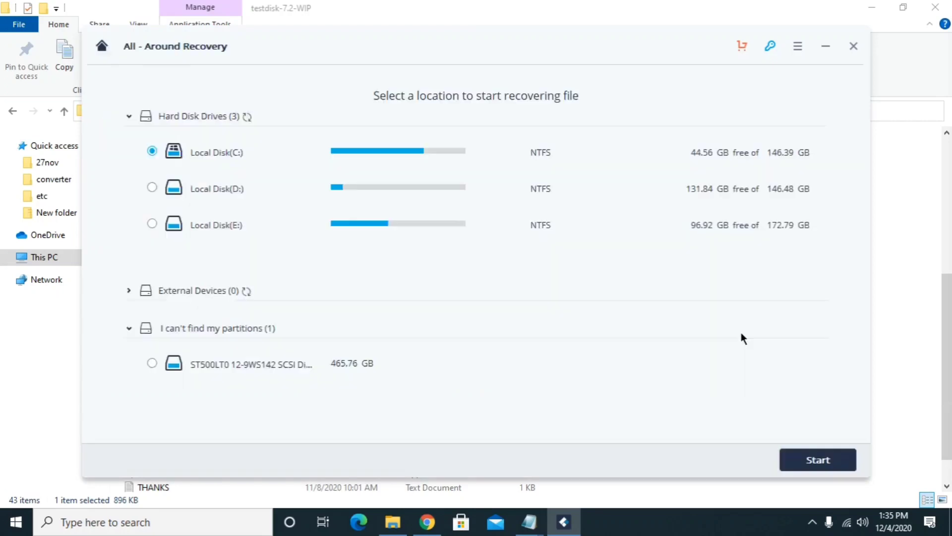
click(152, 187)
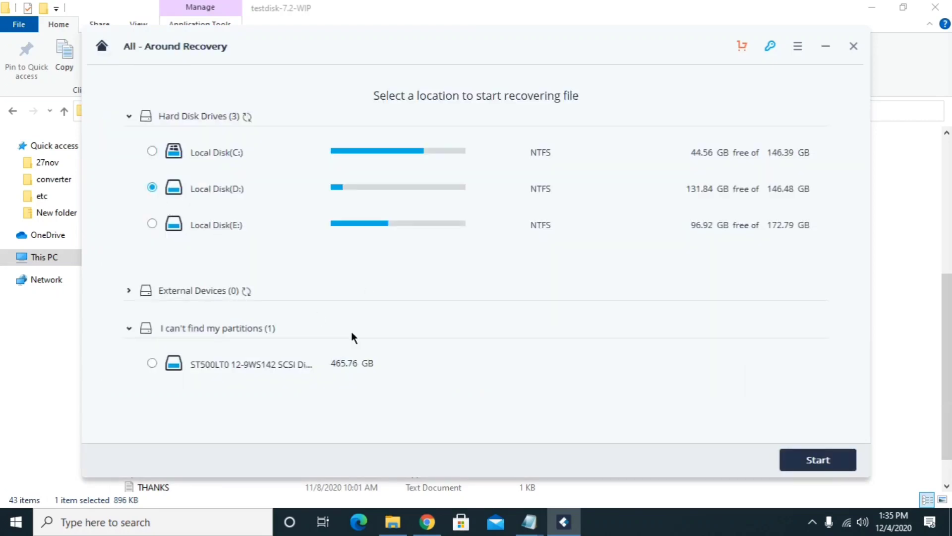
click(797, 461)
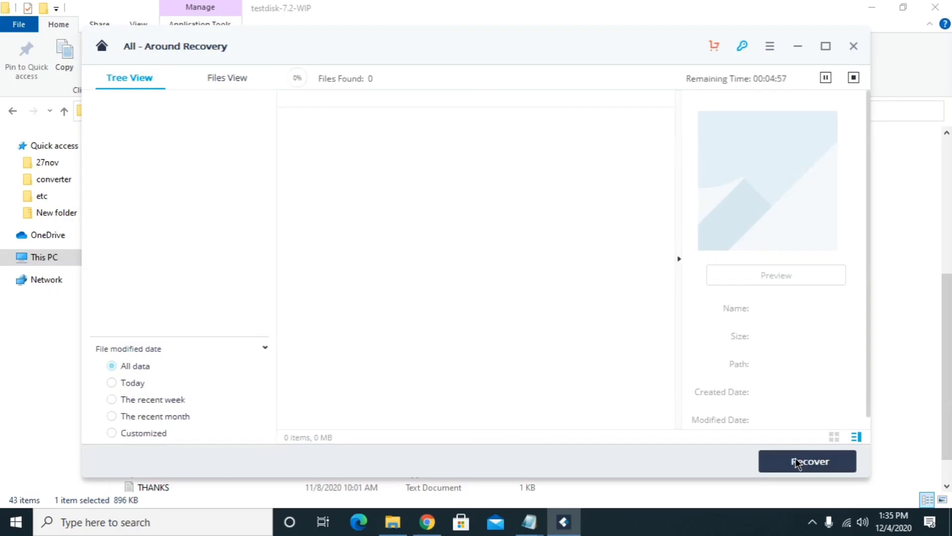